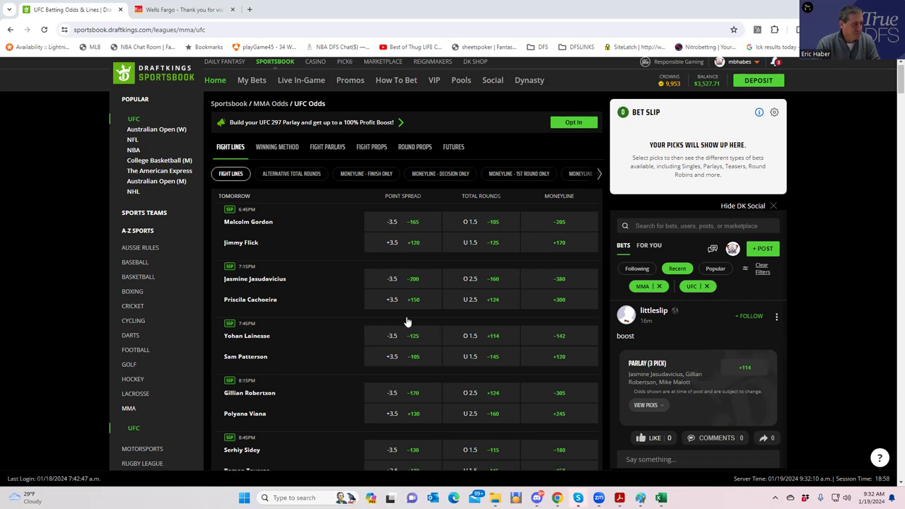
- Add Malcolm Gordon's moneyline against Jimmy Flick to the bet slip as a single with a $180 wager
{"action": "scroll", "coordinate": [404, 319], "scroll_direction": "down", "scroll_amount": 2}
{"action": "scroll", "coordinate": [400, 306], "scroll_direction": "up", "scroll_amount": 2}
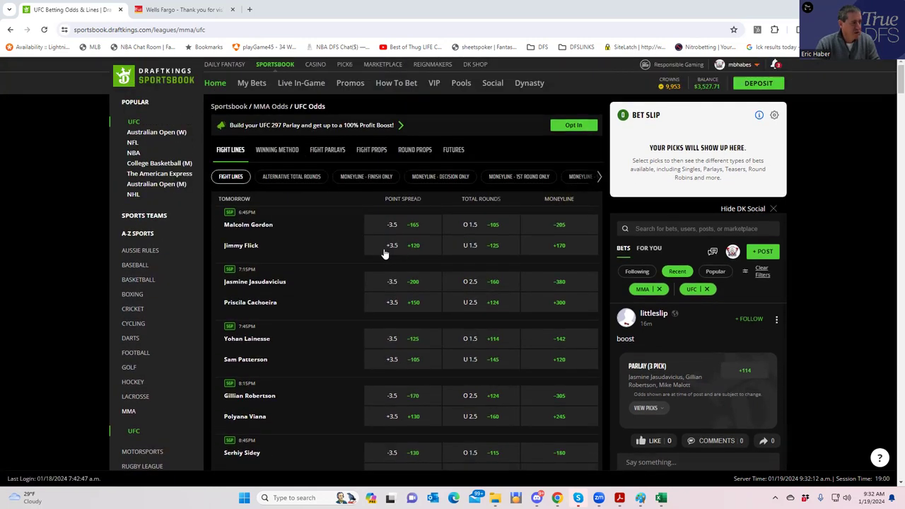
{"action": "scroll", "coordinate": [304, 260], "scroll_direction": "down", "scroll_amount": 5}
{"action": "scroll", "coordinate": [305, 260], "scroll_direction": "down", "scroll_amount": 1}
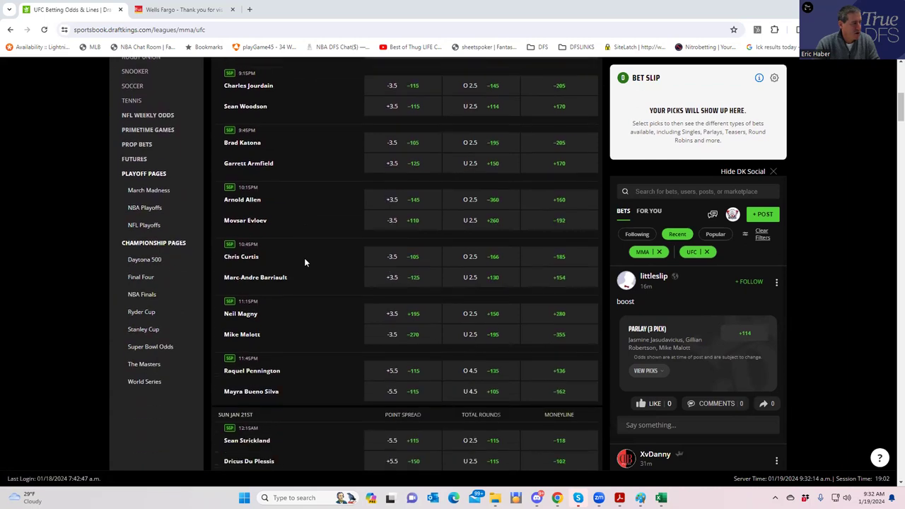
{"action": "scroll", "coordinate": [305, 260], "scroll_direction": "up", "scroll_amount": 6}
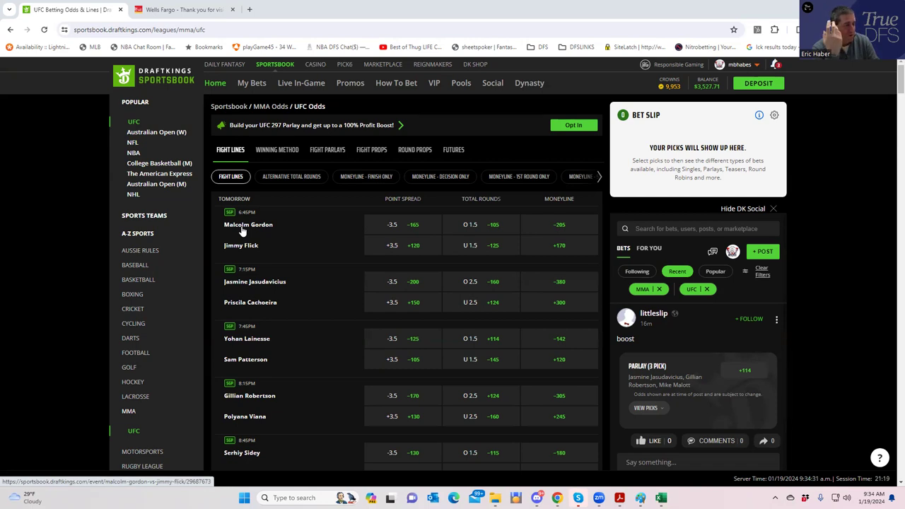
{"action": "left_click", "coordinate": [557, 226]}
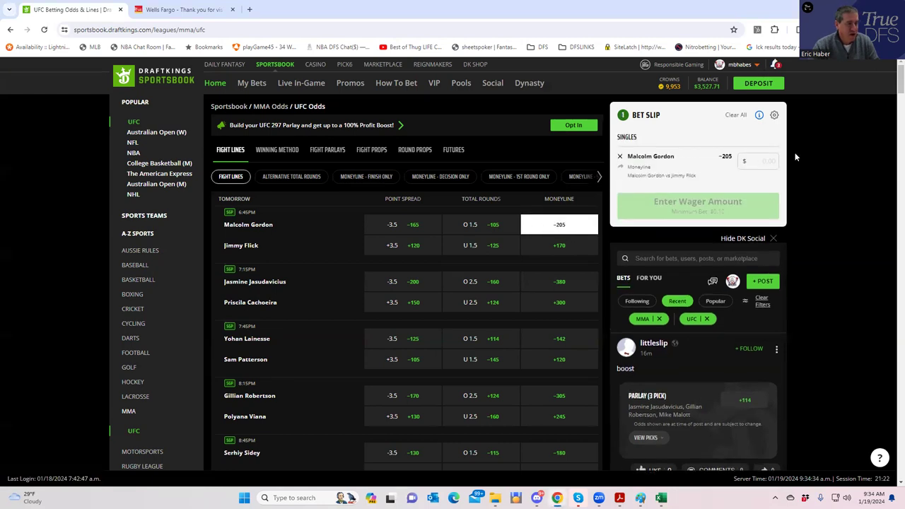
{"action": "left_click", "coordinate": [763, 161]}
{"action": "type", "text": "1"}
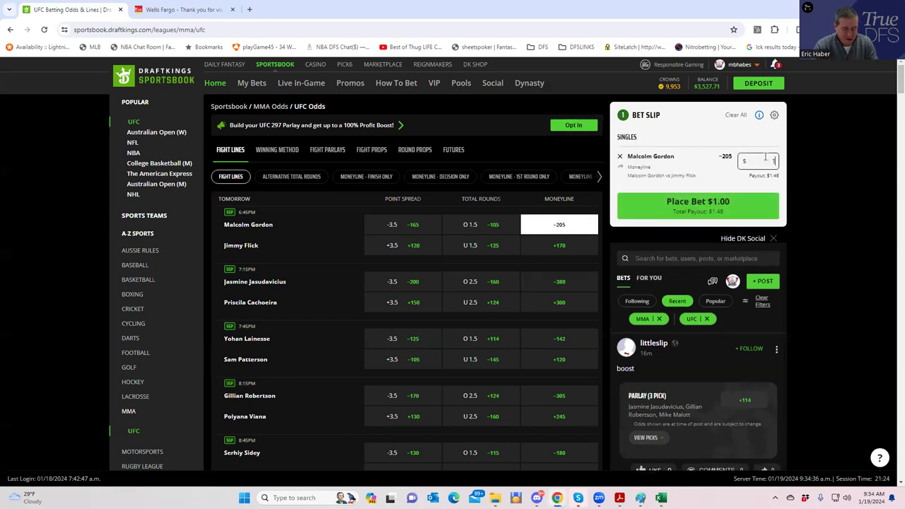
{"action": "type", "text": "80"}
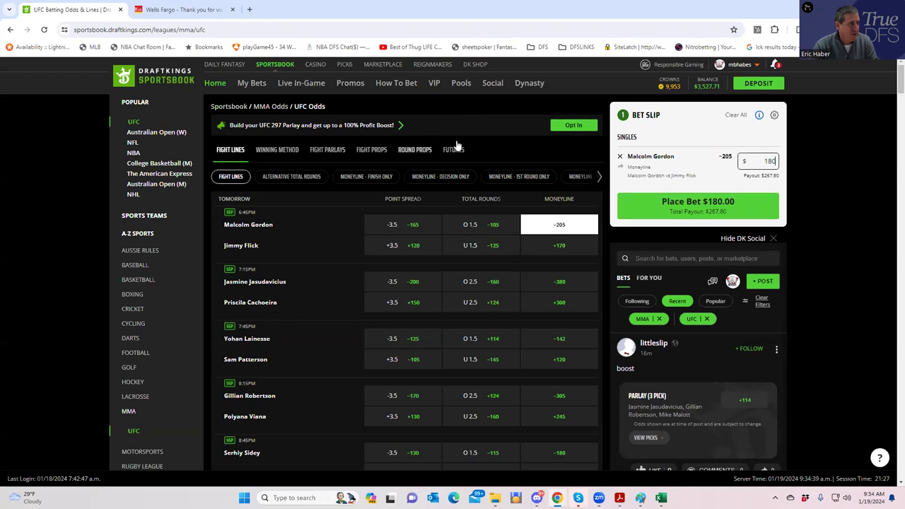
{"action": "left_click", "coordinate": [496, 149]}
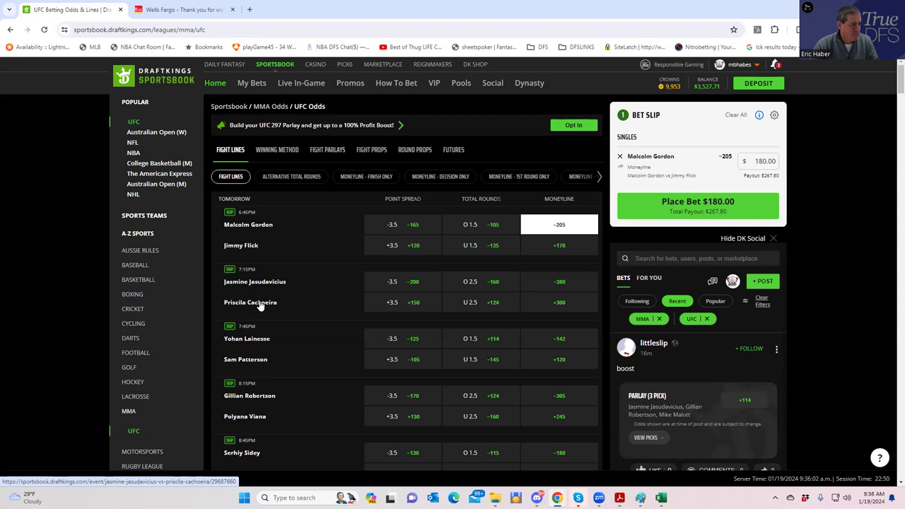
- Add Priscila Cachoeira's moneyline against Jasmine Jasudavicius to the bet slip with a $180 wager
{"action": "left_click", "coordinate": [558, 304]}
{"action": "left_click", "coordinate": [758, 199]}
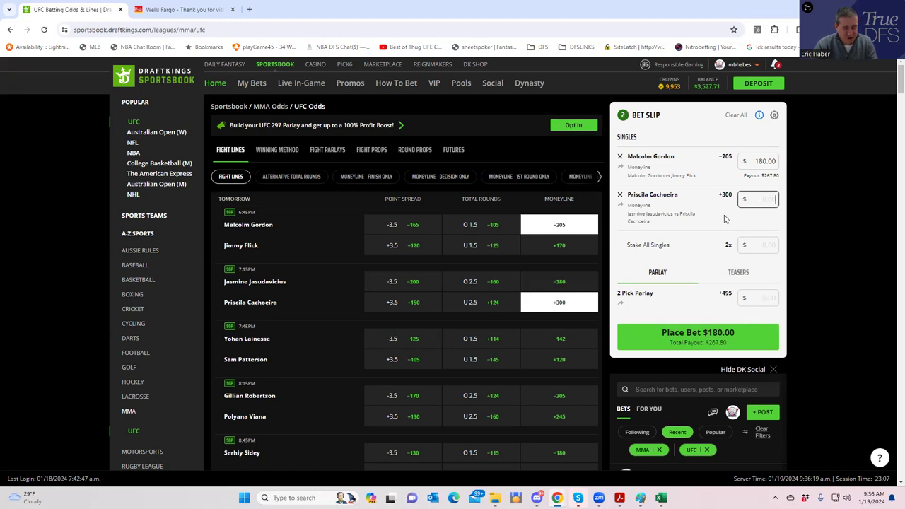
{"action": "type", "text": "180"}
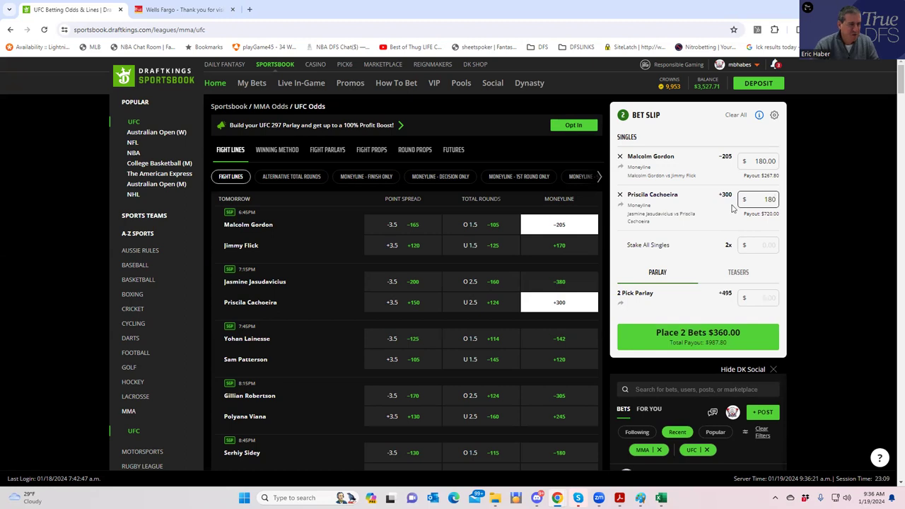
- Add Sam Patterson's moneyline against Yohan Lainesse to the bet slip with a $180 wager
{"action": "scroll", "coordinate": [388, 350], "scroll_direction": "down", "scroll_amount": 2}
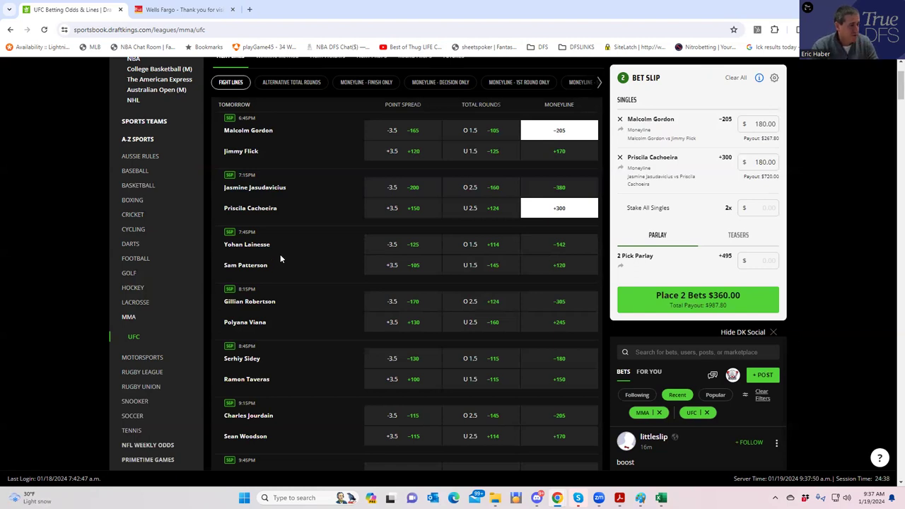
{"action": "left_click", "coordinate": [560, 266]}
{"action": "left_click", "coordinate": [760, 205]}
{"action": "type", "text": "180"}
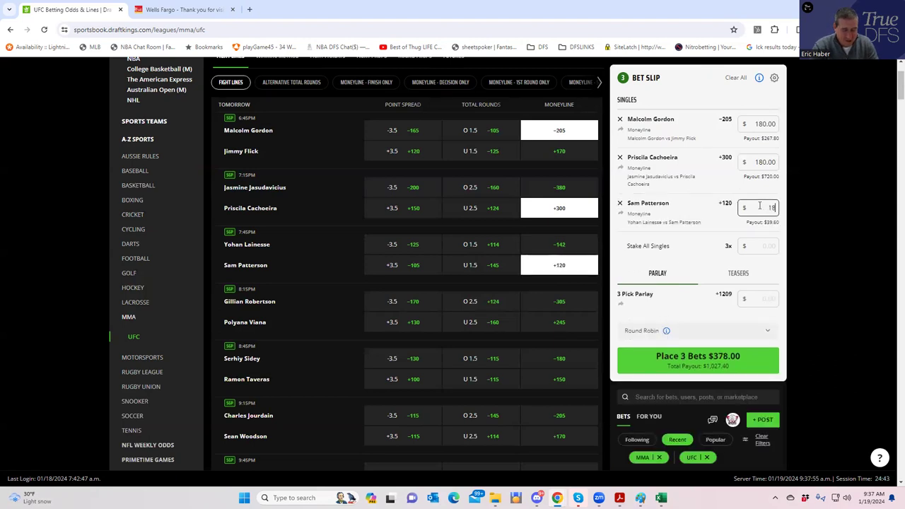
{"action": "left_click", "coordinate": [722, 239]}
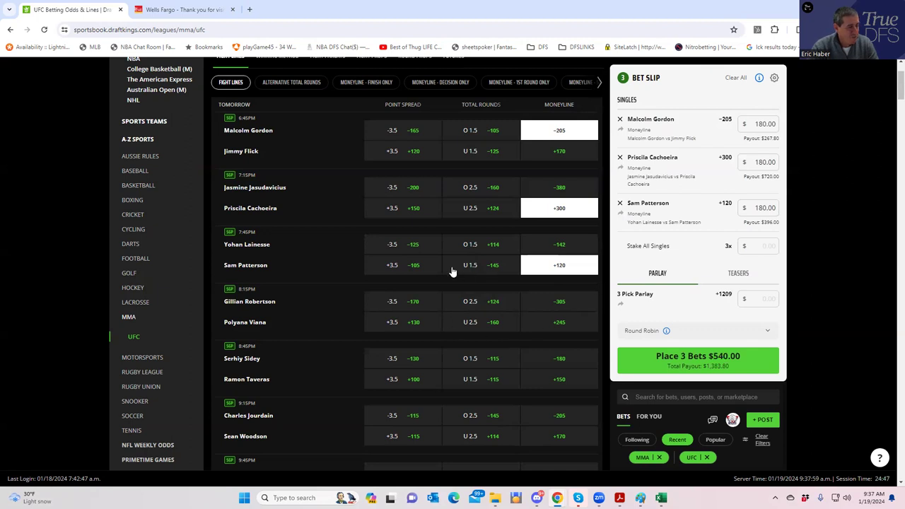
- Dismiss the time reminder and add Polyana Viana's moneyline against Gillian Robertson to the bet slip with a $180 wager
{"action": "scroll", "coordinate": [404, 303], "scroll_direction": "down", "scroll_amount": 1}
{"action": "scroll", "coordinate": [403, 304], "scroll_direction": "down", "scroll_amount": 2}
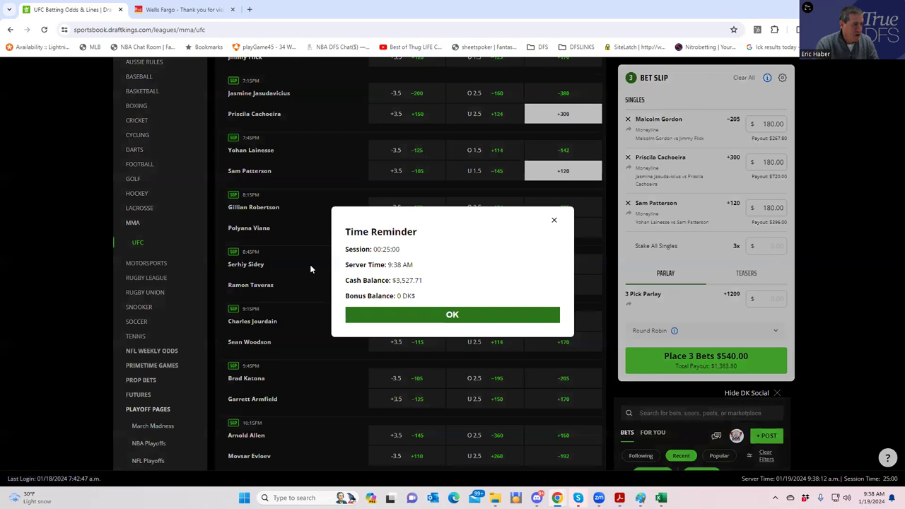
{"action": "left_click", "coordinate": [552, 224]}
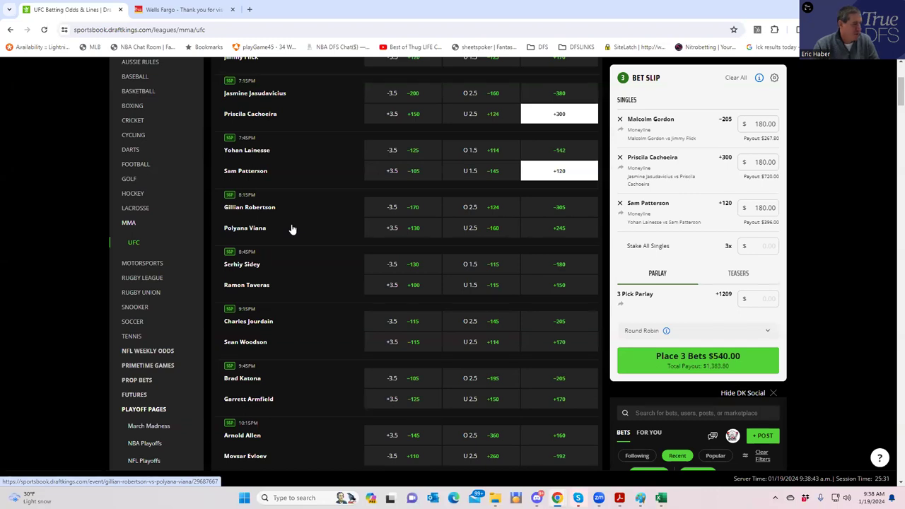
{"action": "left_click", "coordinate": [558, 234]}
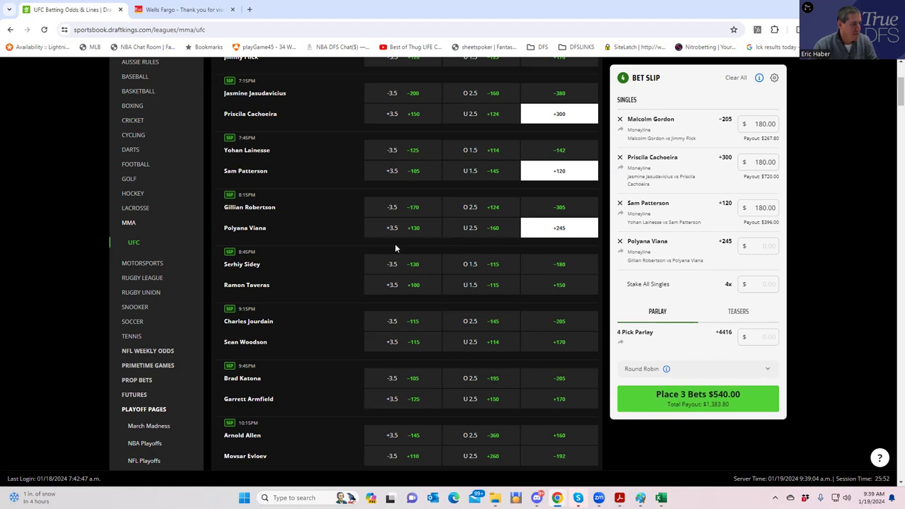
{"action": "left_click", "coordinate": [752, 244]}
{"action": "type", "text": "180"}
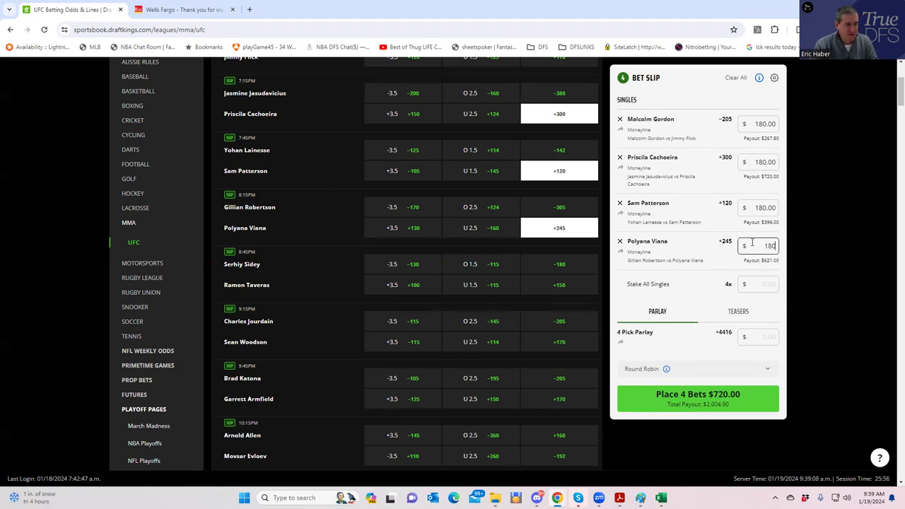
{"action": "left_click", "coordinate": [762, 284]}
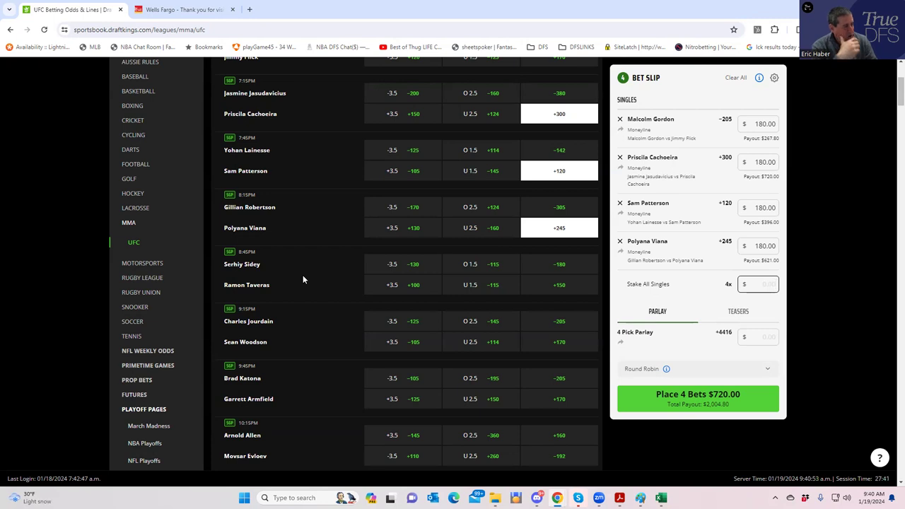
- Open the Serhiy Sidey vs Ramon Taveras fight page and add Sidey's moneyline to the bet slip with a $180 wager
{"action": "left_click", "coordinate": [248, 265]}
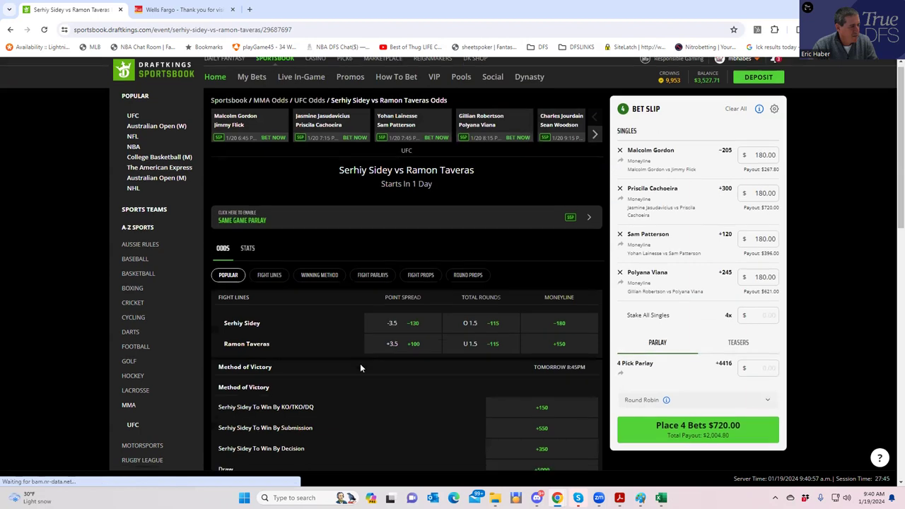
{"action": "scroll", "coordinate": [360, 363], "scroll_direction": "down", "scroll_amount": 2}
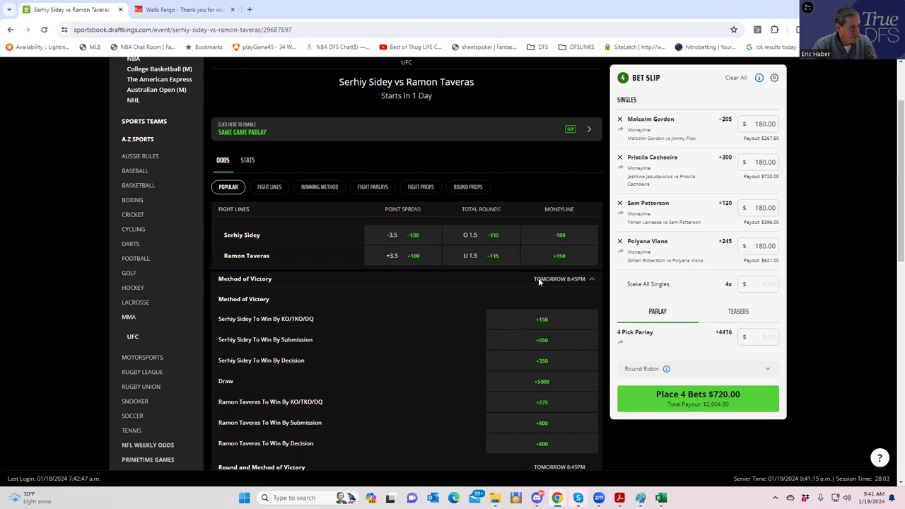
{"action": "left_click", "coordinate": [558, 236]}
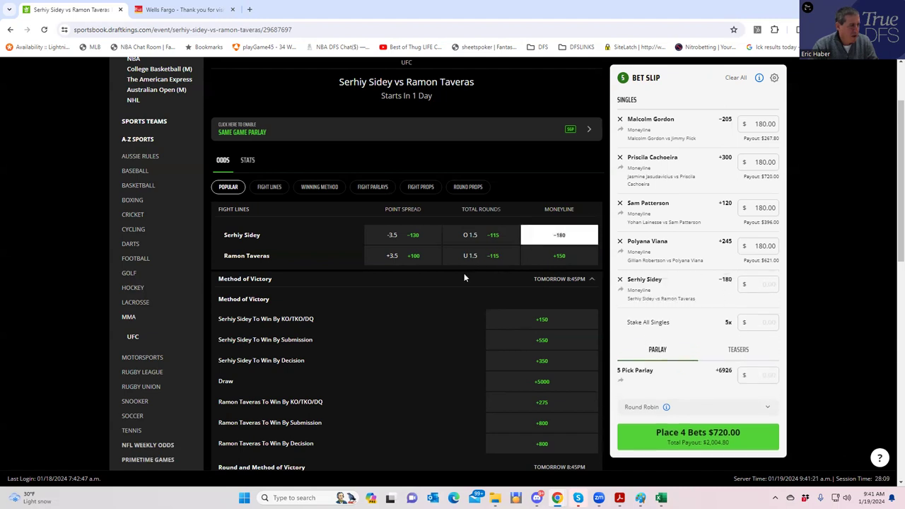
{"action": "left_click", "coordinate": [769, 280]}
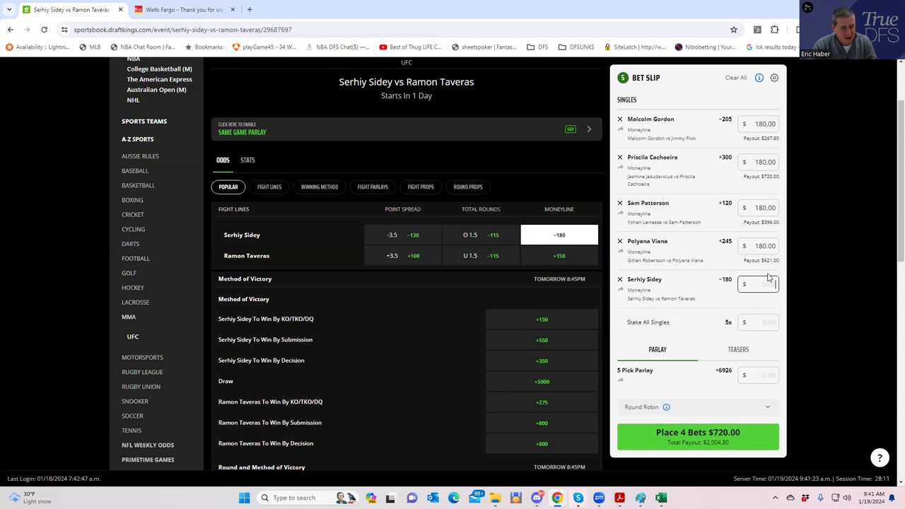
{"action": "type", "text": "180"}
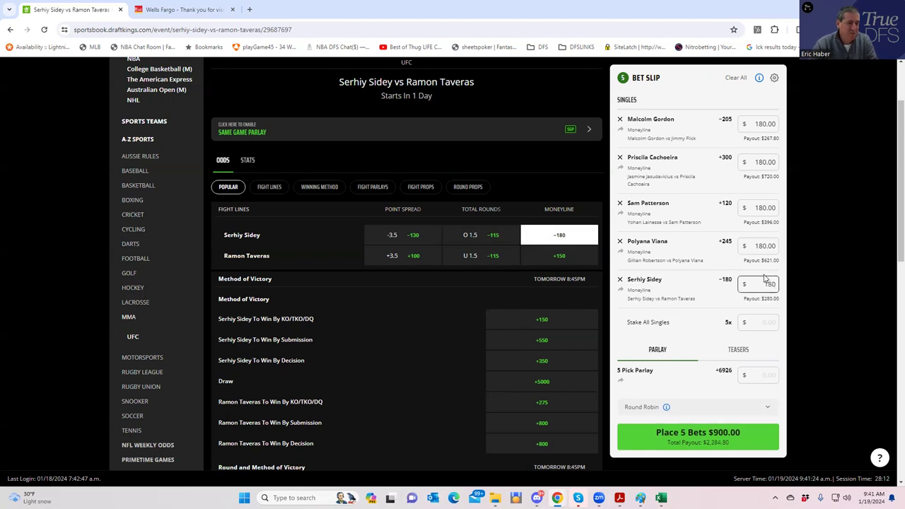
{"action": "left_click", "coordinate": [765, 322]}
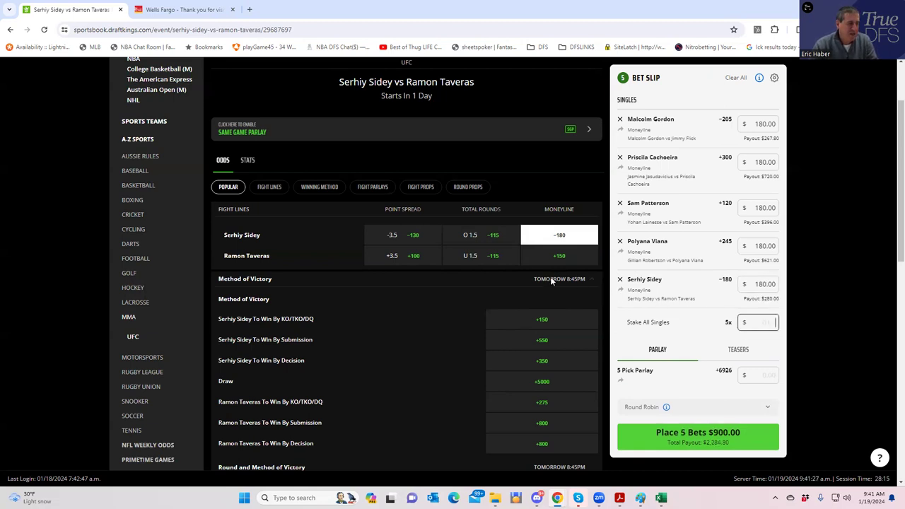
- Open the Charles Jourdain vs Sean Woodson fight page and add Woodson's moneyline to the bet slip with a $180 wager
{"action": "scroll", "coordinate": [427, 111], "scroll_direction": "up", "scroll_amount": 2}
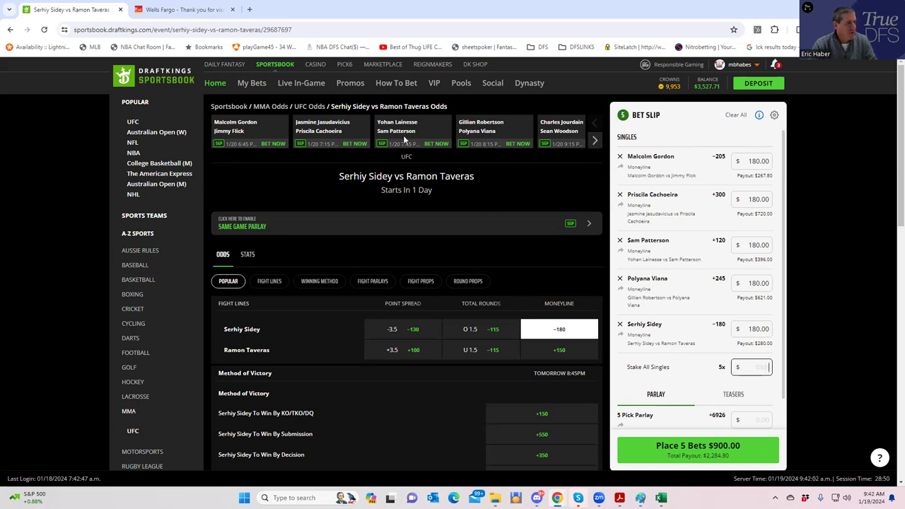
{"action": "left_click", "coordinate": [558, 126]}
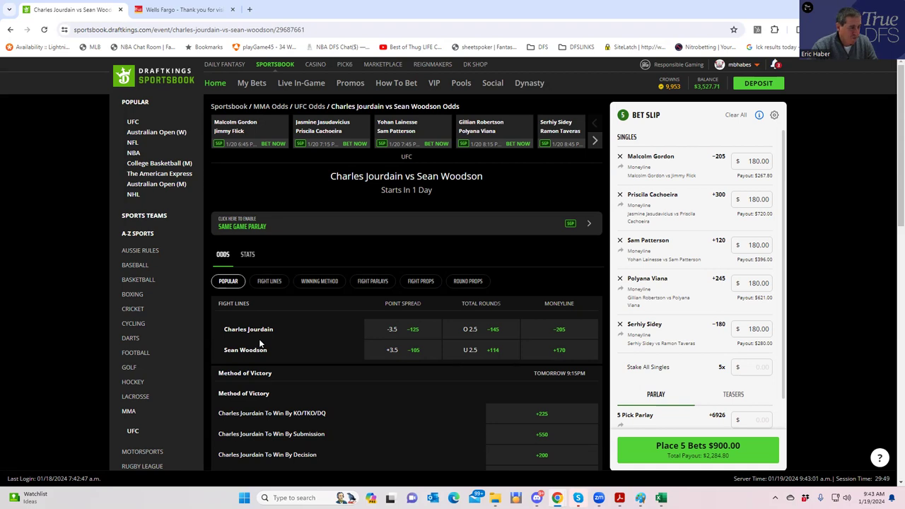
{"action": "left_click", "coordinate": [550, 352]}
{"action": "left_click", "coordinate": [756, 290]}
{"action": "type", "text": "180"}
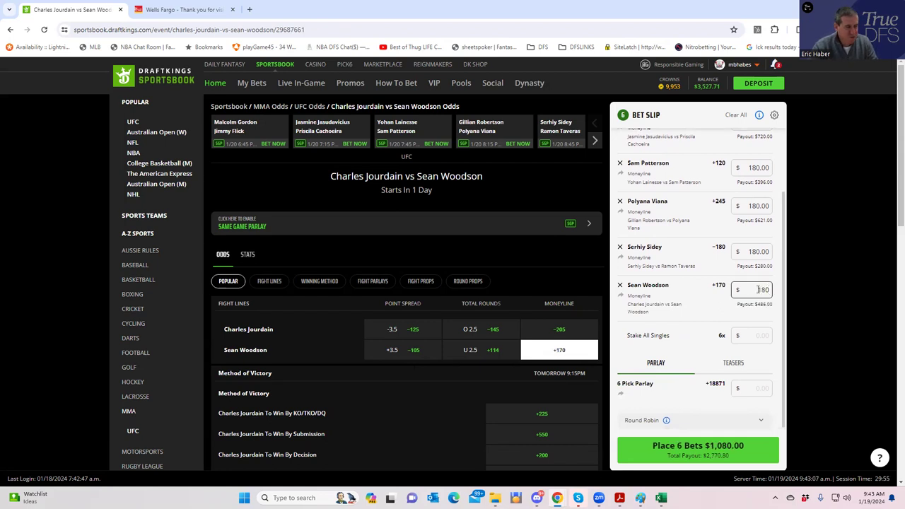
{"action": "left_click", "coordinate": [723, 320]}
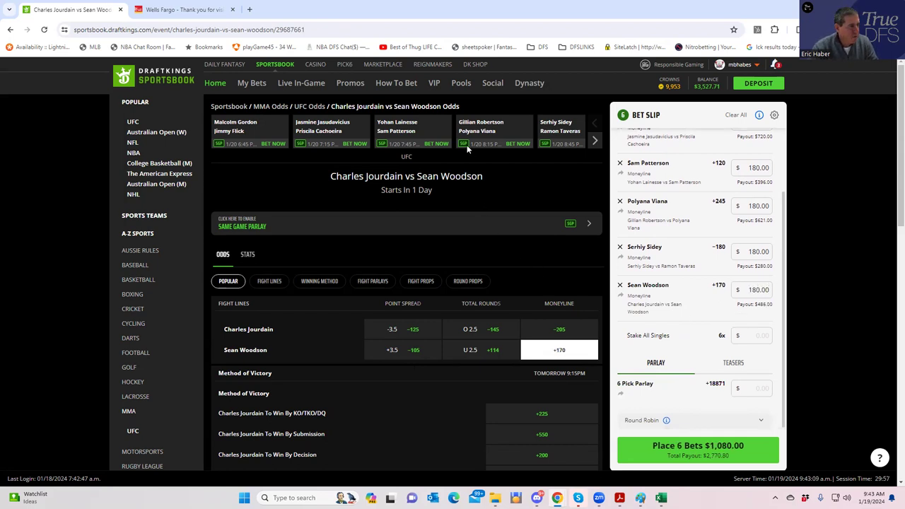
- Open the Brad Katona vs Garrett Armfield fight page and add Armfield's moneyline to the bet slip with a $180 wager
{"action": "left_click", "coordinate": [594, 143]}
{"action": "left_click", "coordinate": [594, 142]}
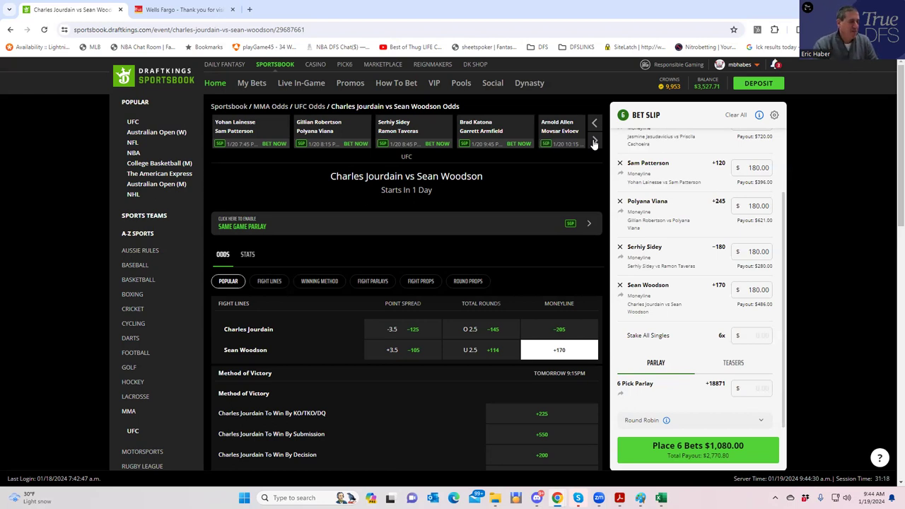
{"action": "left_click", "coordinate": [482, 129]}
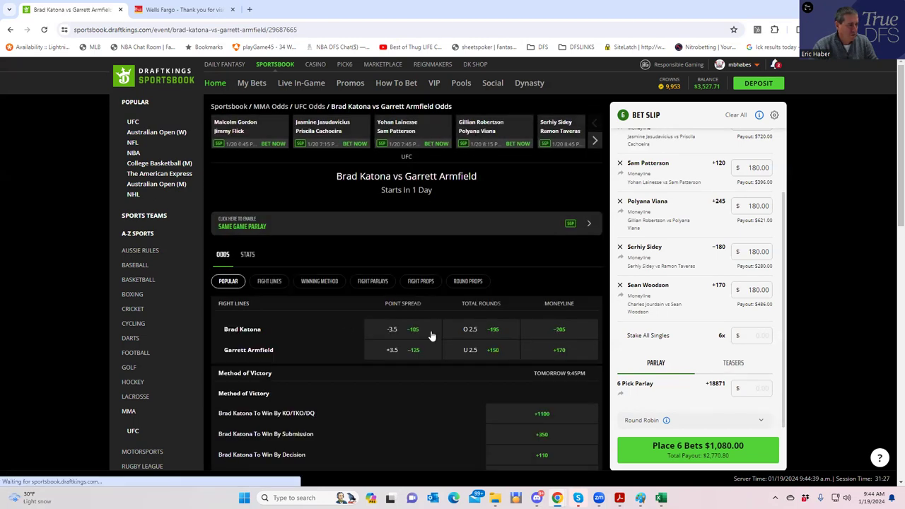
{"action": "left_click", "coordinate": [559, 350]}
{"action": "left_click", "coordinate": [757, 296]}
{"action": "type", "text": "180"}
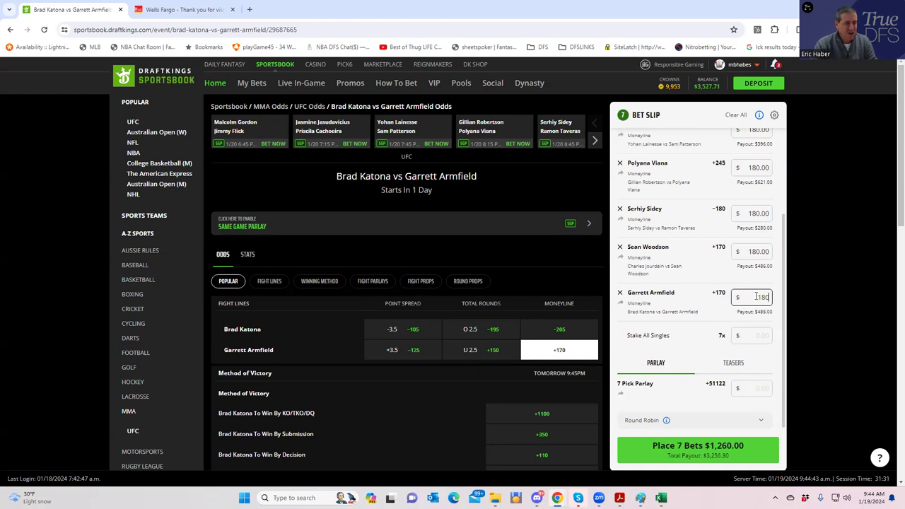
{"action": "left_click", "coordinate": [680, 306]}
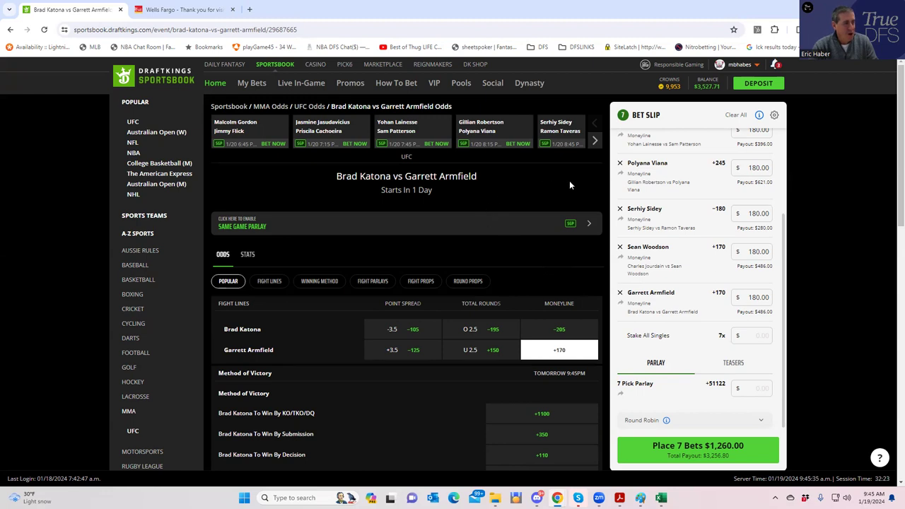
- Bring the Arnold Allen vs Movsar Evloev fight into view among the event's bouts and review the singles on the bet slip
{"action": "left_click", "coordinate": [595, 143]}
{"action": "left_click", "coordinate": [595, 142]}
{"action": "left_click", "coordinate": [596, 143]}
{"action": "scroll", "coordinate": [676, 205], "scroll_direction": "up", "scroll_amount": 3}
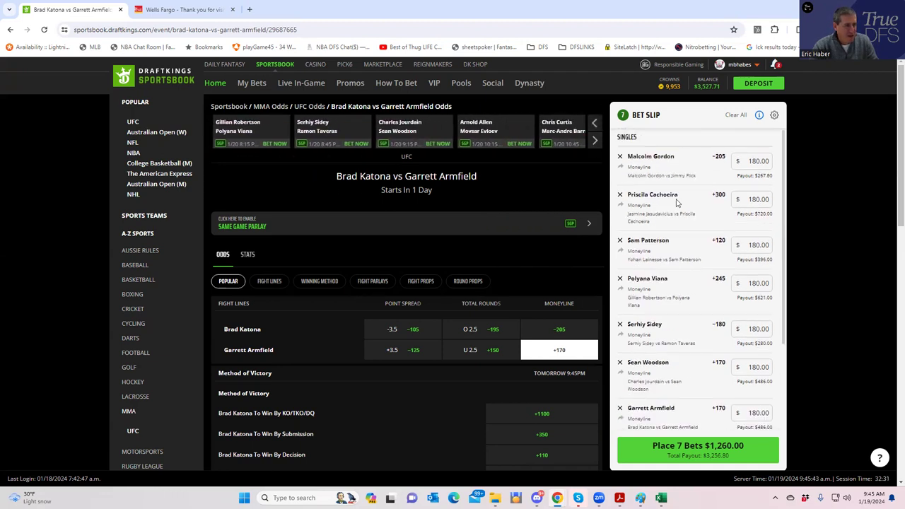
{"action": "scroll", "coordinate": [651, 232], "scroll_direction": "down", "scroll_amount": 3}
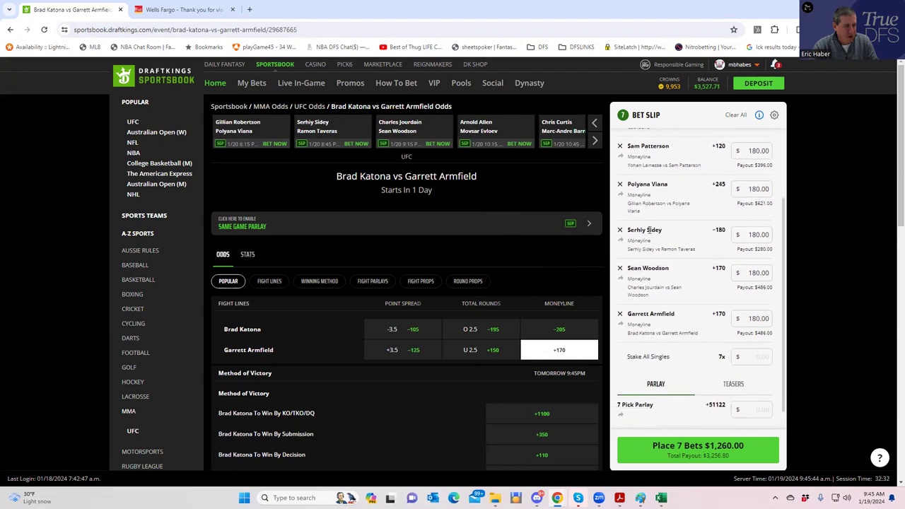
{"action": "scroll", "coordinate": [649, 230], "scroll_direction": "up", "scroll_amount": 3}
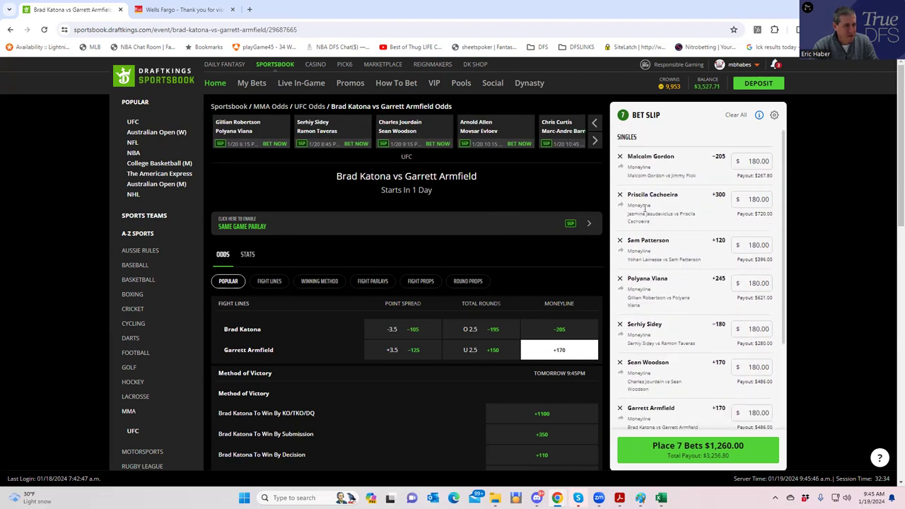
{"action": "scroll", "coordinate": [645, 209], "scroll_direction": "down", "scroll_amount": 3}
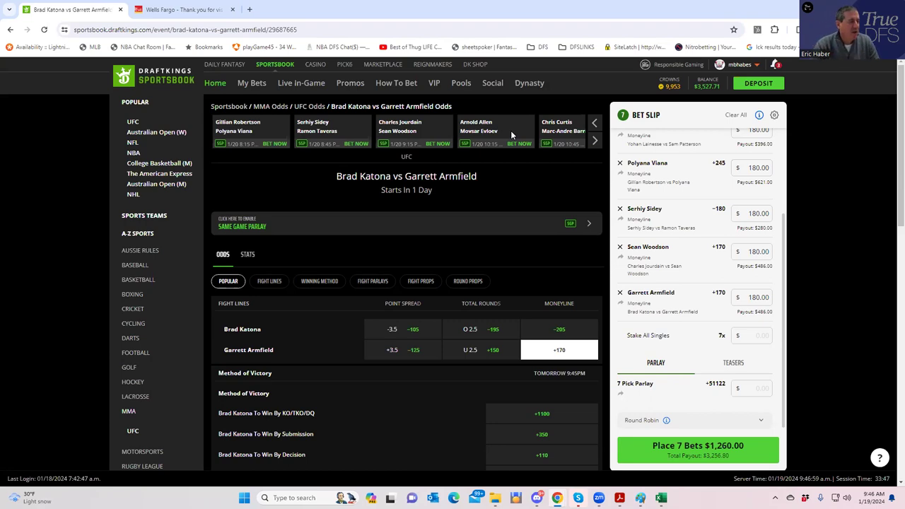
- Open the Arnold Allen vs Movsar Evloev fight page and look through its popular fight lines and method-of-victory odds
{"action": "left_click", "coordinate": [488, 135]}
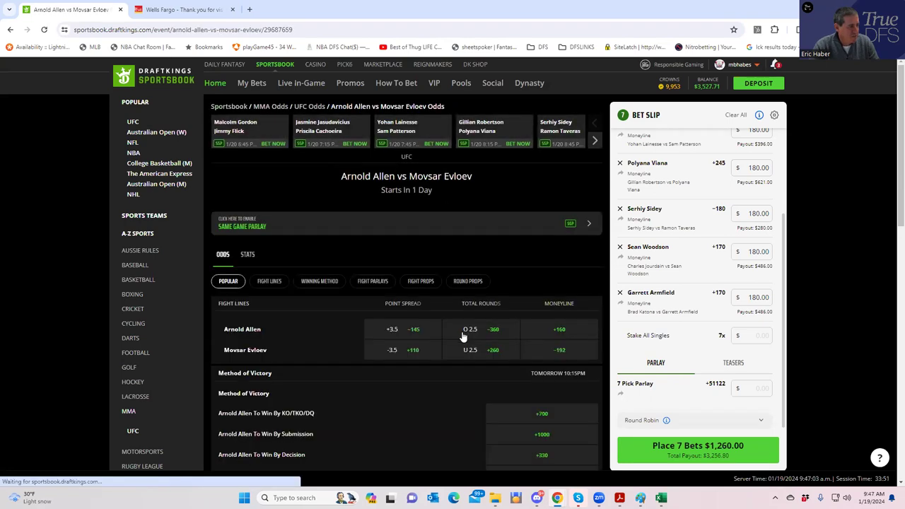
{"action": "scroll", "coordinate": [394, 335], "scroll_direction": "down", "scroll_amount": 2}
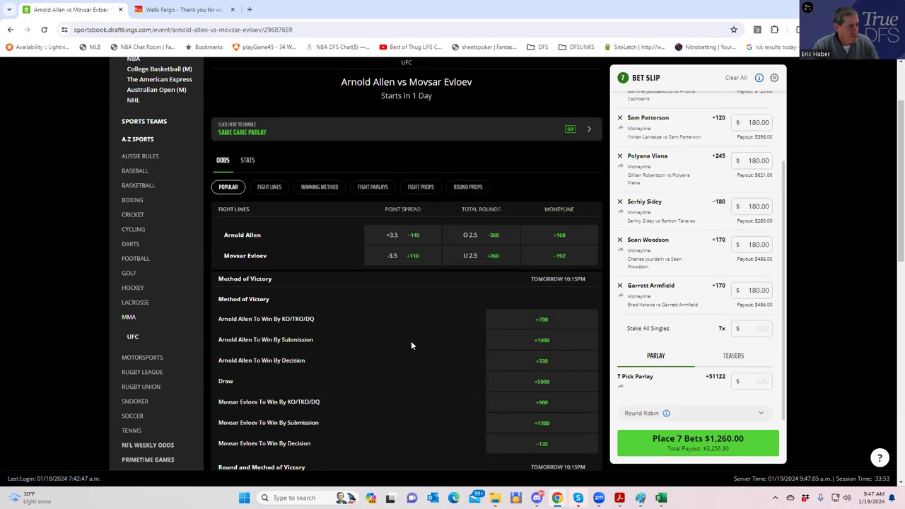
{"action": "scroll", "coordinate": [449, 345], "scroll_direction": "down", "scroll_amount": 2}
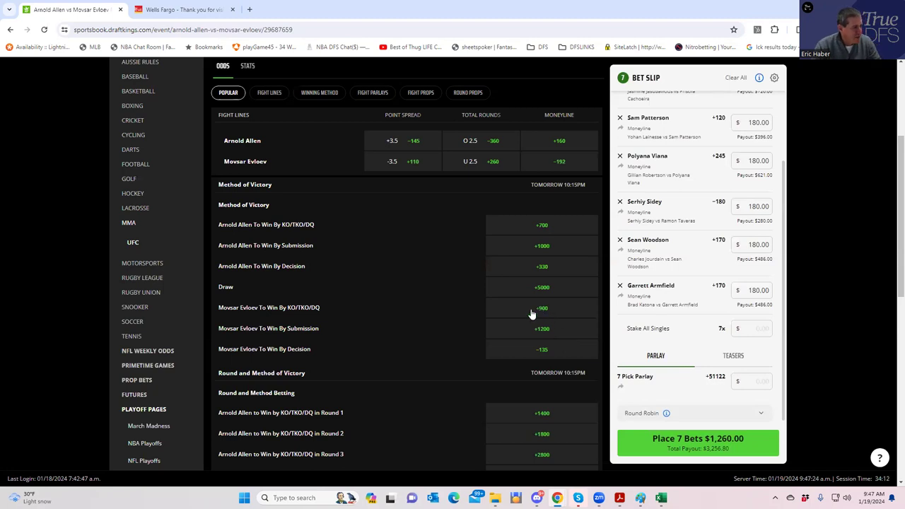
{"action": "scroll", "coordinate": [521, 361], "scroll_direction": "down", "scroll_amount": 2}
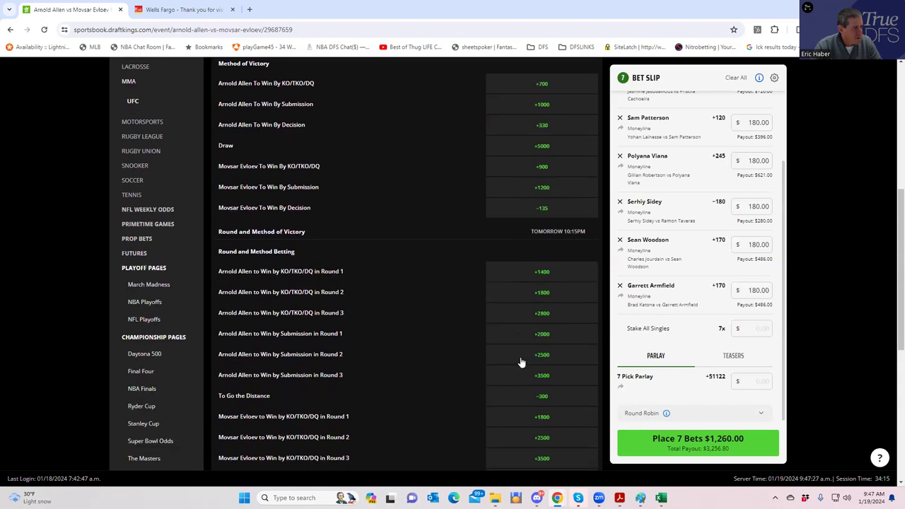
{"action": "scroll", "coordinate": [521, 363], "scroll_direction": "down", "scroll_amount": 2}
{"action": "scroll", "coordinate": [523, 361], "scroll_direction": "up", "scroll_amount": 2}
{"action": "scroll", "coordinate": [523, 361], "scroll_direction": "up", "scroll_amount": 2}
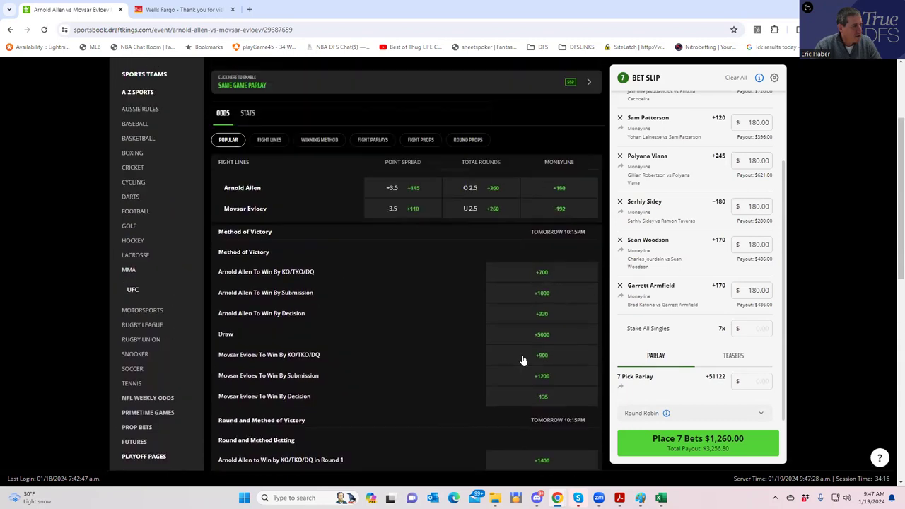
- From the winning-method odds, add Movsar Evloev to win by KO/TKO/DQ or Submission to the bet slip with a $180 wager
{"action": "left_click", "coordinate": [318, 141]}
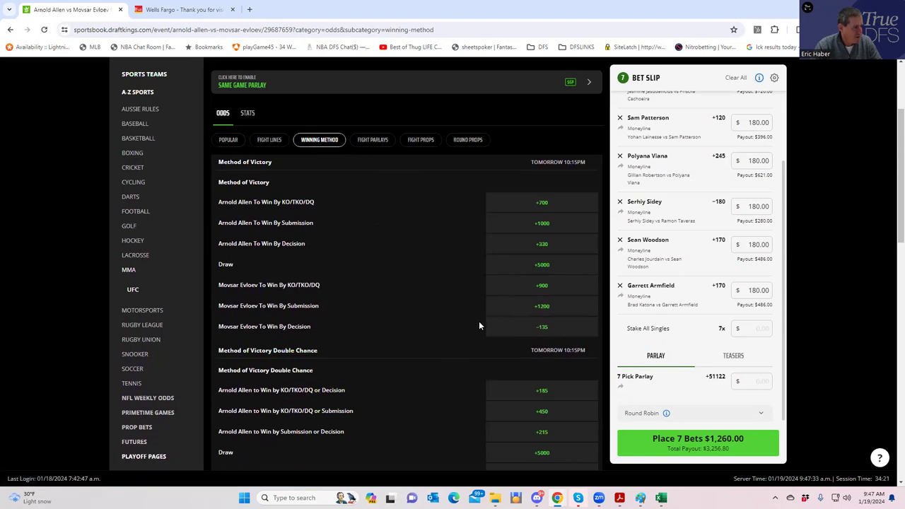
{"action": "scroll", "coordinate": [435, 298], "scroll_direction": "down", "scroll_amount": 2}
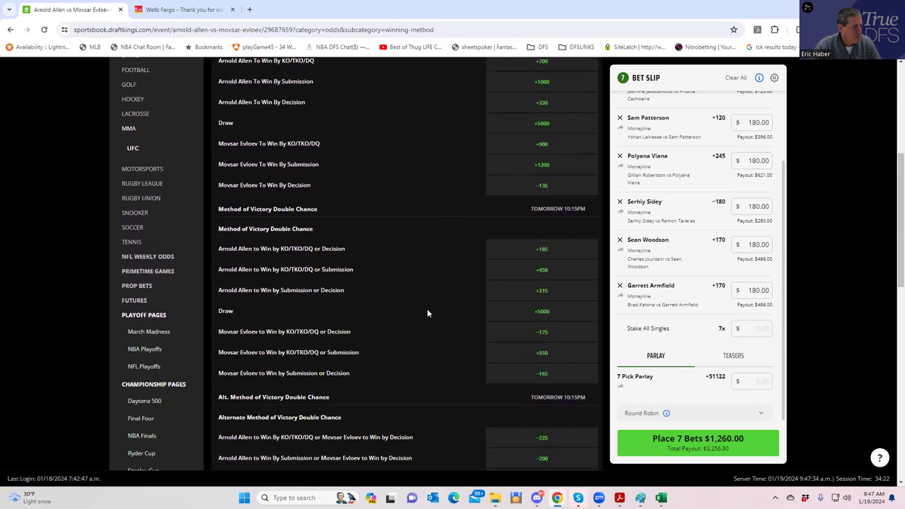
{"action": "scroll", "coordinate": [414, 351], "scroll_direction": "up", "scroll_amount": 3}
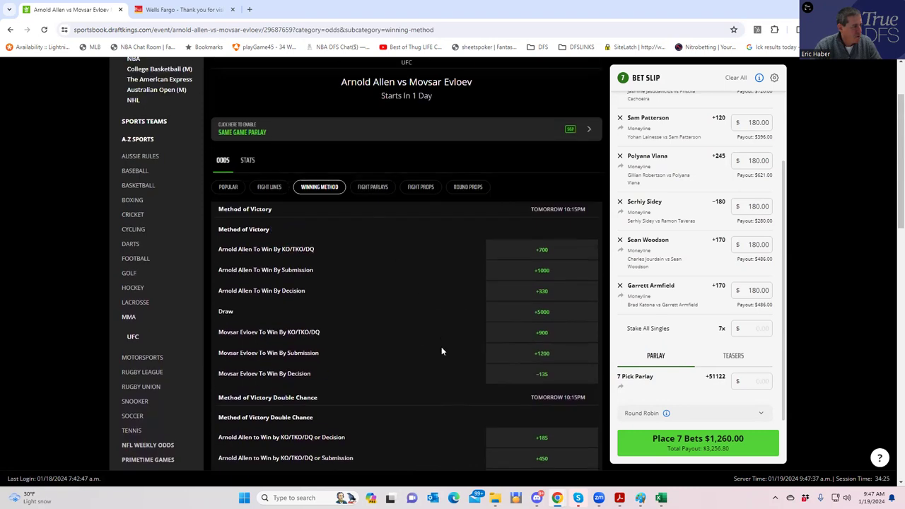
{"action": "scroll", "coordinate": [442, 351], "scroll_direction": "down", "scroll_amount": 6}
{"action": "scroll", "coordinate": [435, 352], "scroll_direction": "up", "scroll_amount": 2}
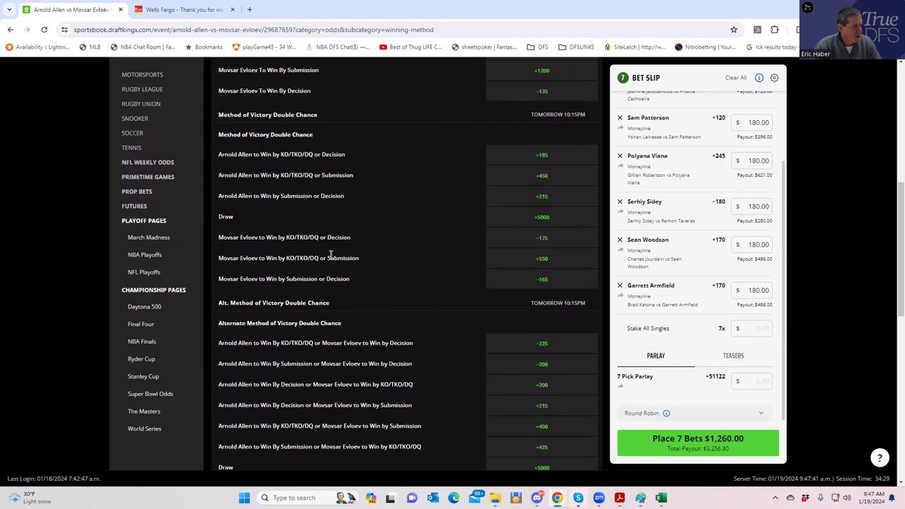
{"action": "left_click", "coordinate": [543, 259]}
{"action": "left_click", "coordinate": [757, 266]}
{"action": "type", "text": "180"}
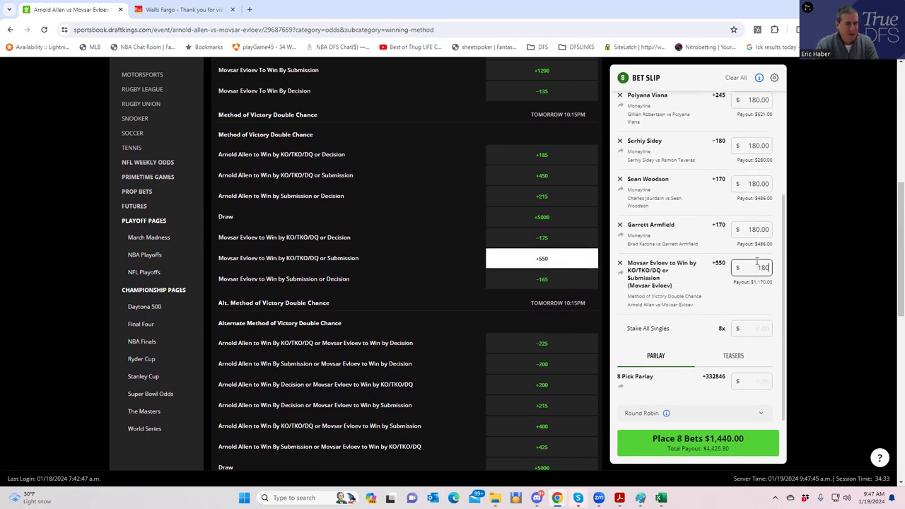
- Open the Chris Curtis vs Marc-Andre Barriault fight page and look through its method and round odds
{"action": "scroll", "coordinate": [433, 172], "scroll_direction": "up", "scroll_amount": 3}
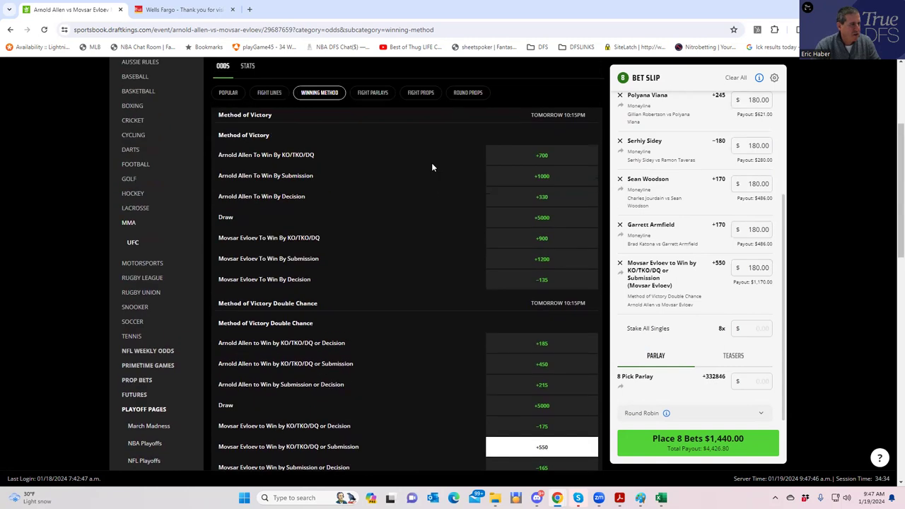
{"action": "scroll", "coordinate": [433, 167], "scroll_direction": "up", "scroll_amount": 3}
{"action": "left_click", "coordinate": [595, 144]}
{"action": "left_click", "coordinate": [594, 144]}
{"action": "left_click", "coordinate": [595, 144]}
{"action": "left_click", "coordinate": [594, 144]}
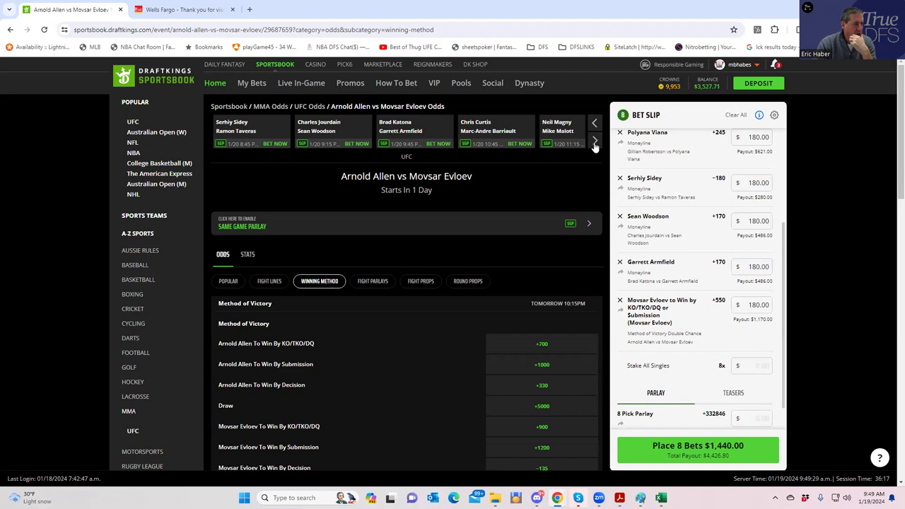
{"action": "left_click", "coordinate": [477, 127]}
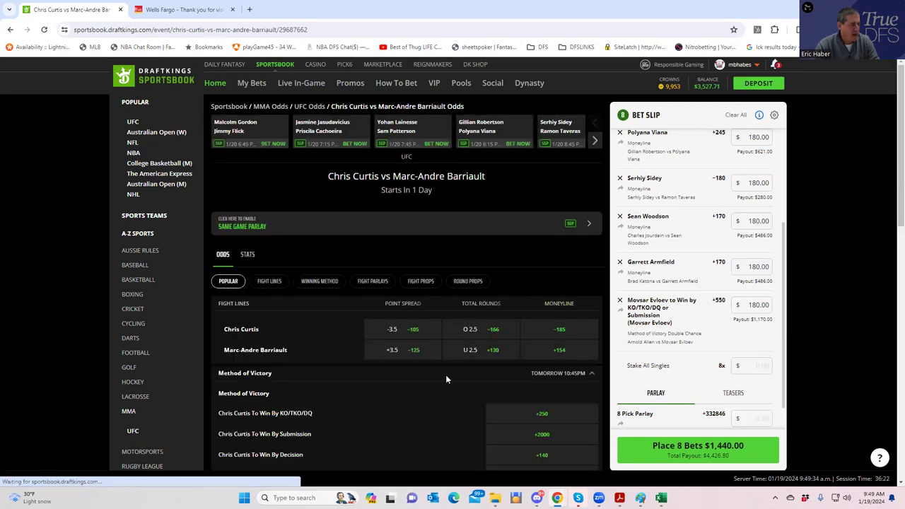
{"action": "scroll", "coordinate": [446, 377], "scroll_direction": "down", "scroll_amount": 3}
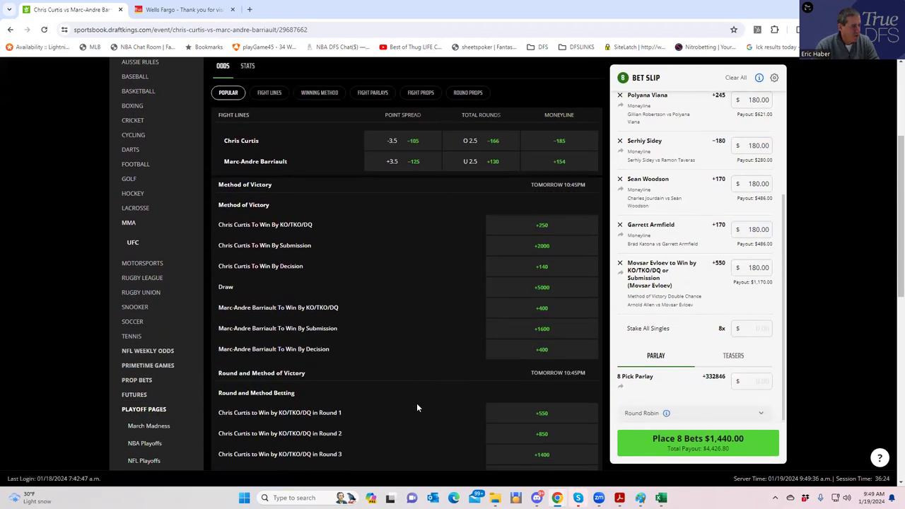
{"action": "scroll", "coordinate": [416, 403], "scroll_direction": "down", "scroll_amount": 3}
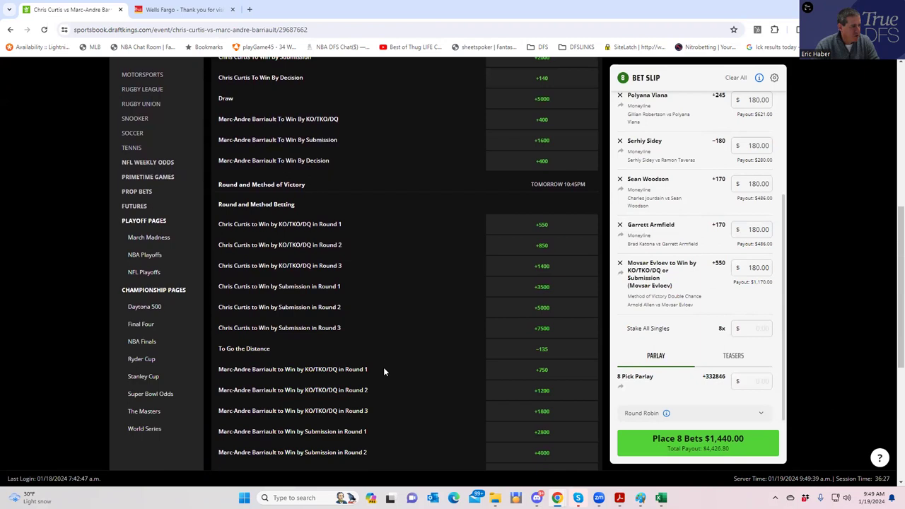
{"action": "scroll", "coordinate": [380, 361], "scroll_direction": "up", "scroll_amount": 2}
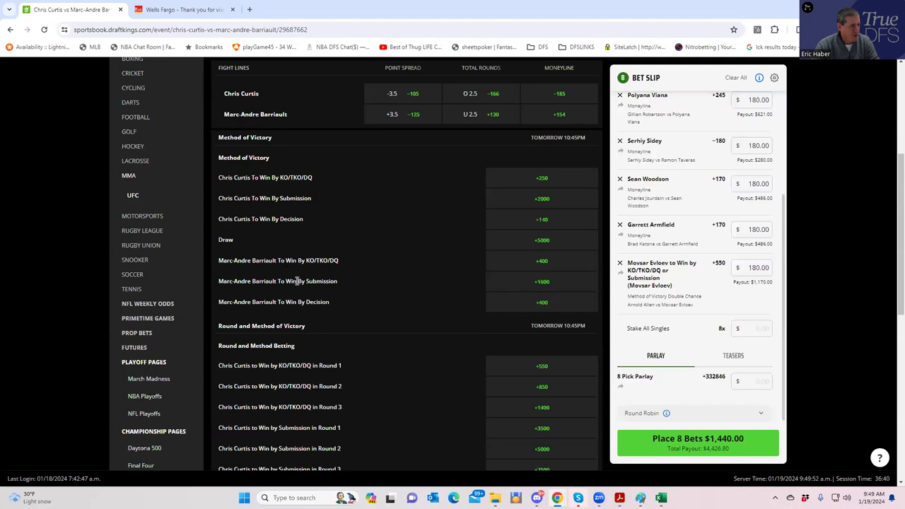
- Add Marc-Andre Barriault to win by KO/TKO/DQ to the bet slip with a $180 wager
{"action": "left_click", "coordinate": [541, 263]}
{"action": "left_click", "coordinate": [753, 267]}
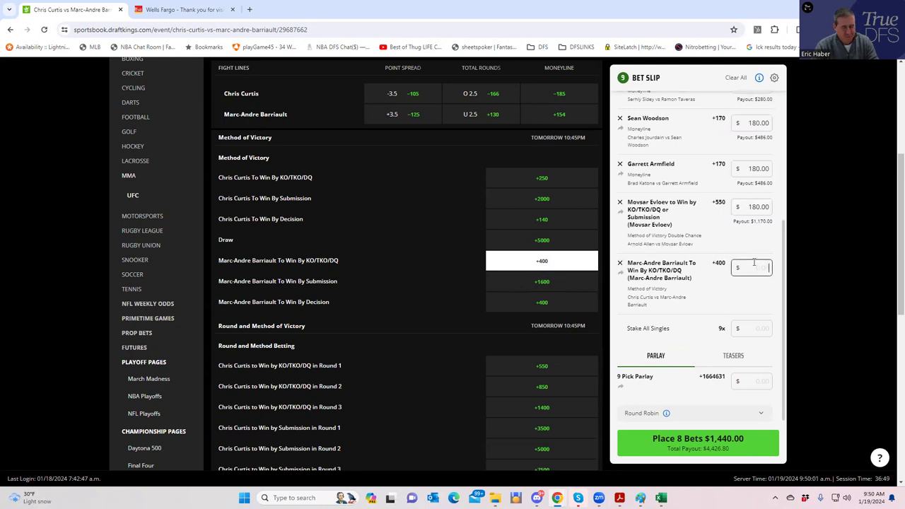
{"action": "type", "text": "180"}
{"action": "left_click", "coordinate": [743, 304]}
- Open the Neil Magny vs Mike Malott fight page, look through its popular odds and bring up the Round of Finish odds in the round props
{"action": "scroll", "coordinate": [499, 250], "scroll_direction": "up", "scroll_amount": 4}
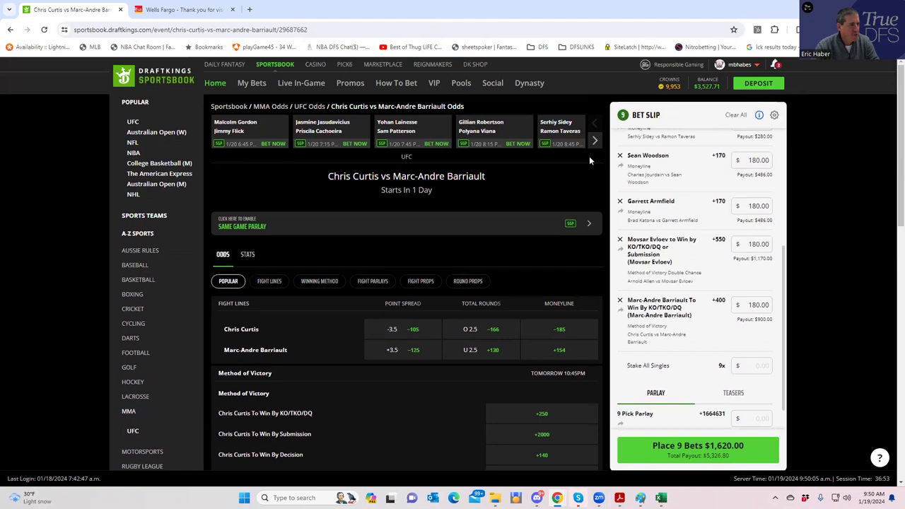
{"action": "left_click", "coordinate": [596, 140]}
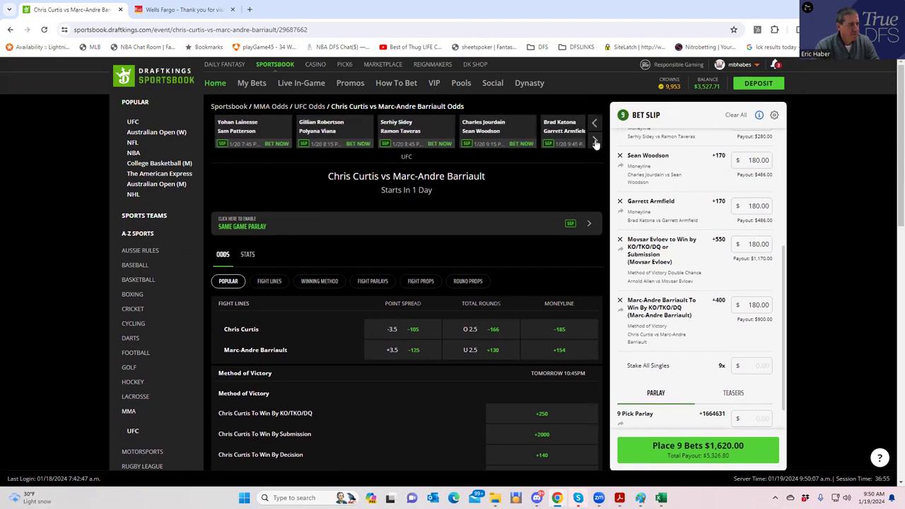
{"action": "left_click", "coordinate": [596, 141]}
{"action": "left_click", "coordinate": [595, 141]}
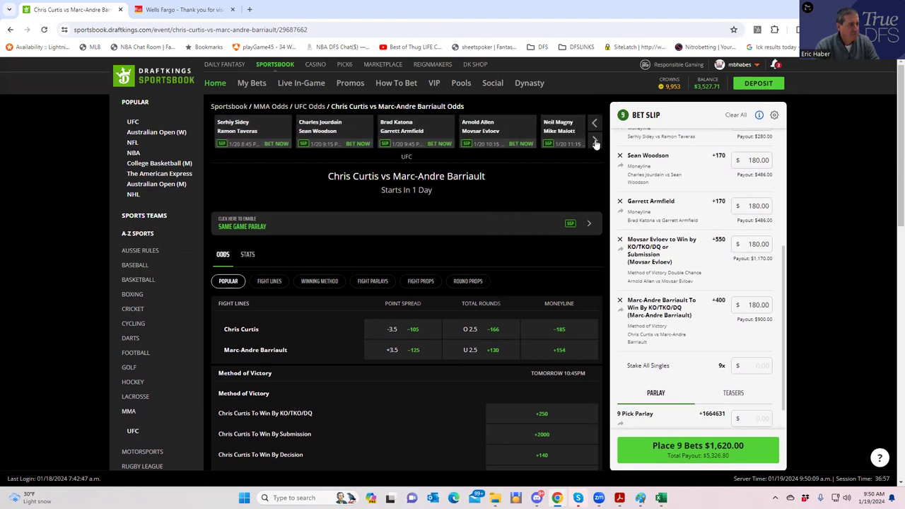
{"action": "left_click", "coordinate": [596, 140]}
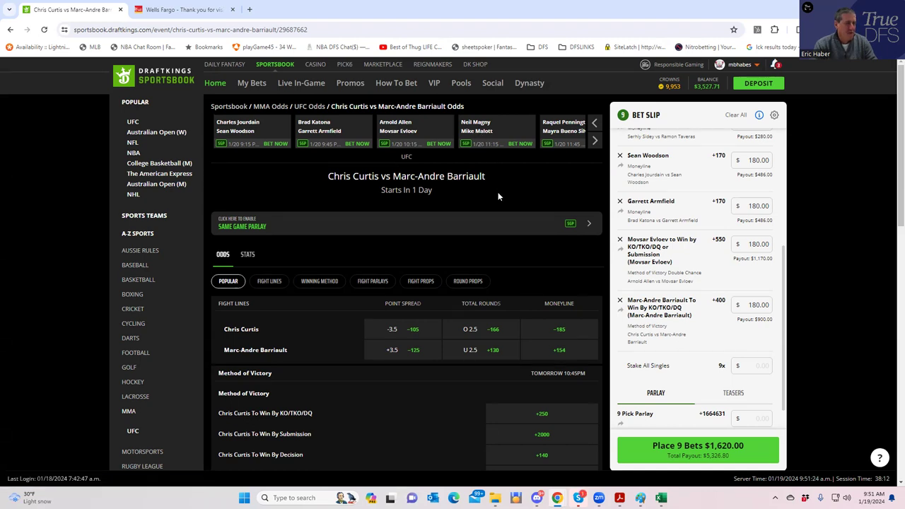
{"action": "left_click", "coordinate": [477, 135]}
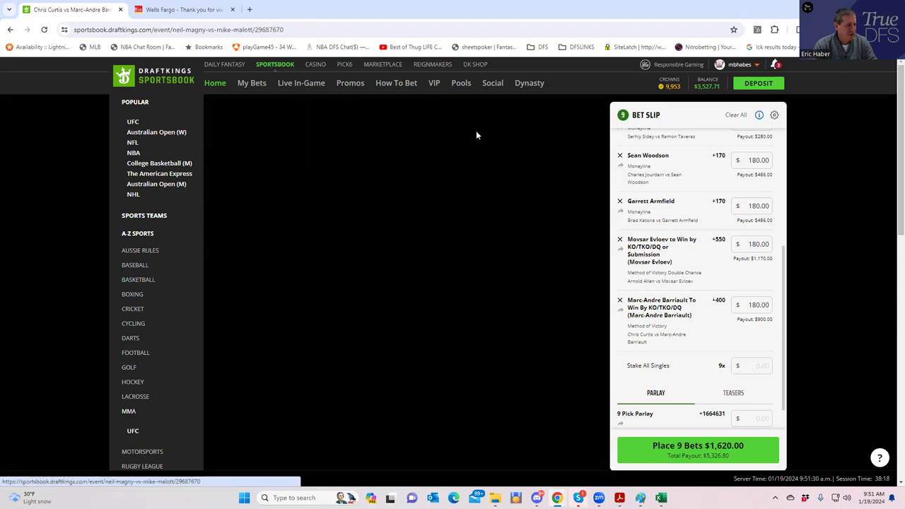
{"action": "scroll", "coordinate": [401, 350], "scroll_direction": "down", "scroll_amount": 1}
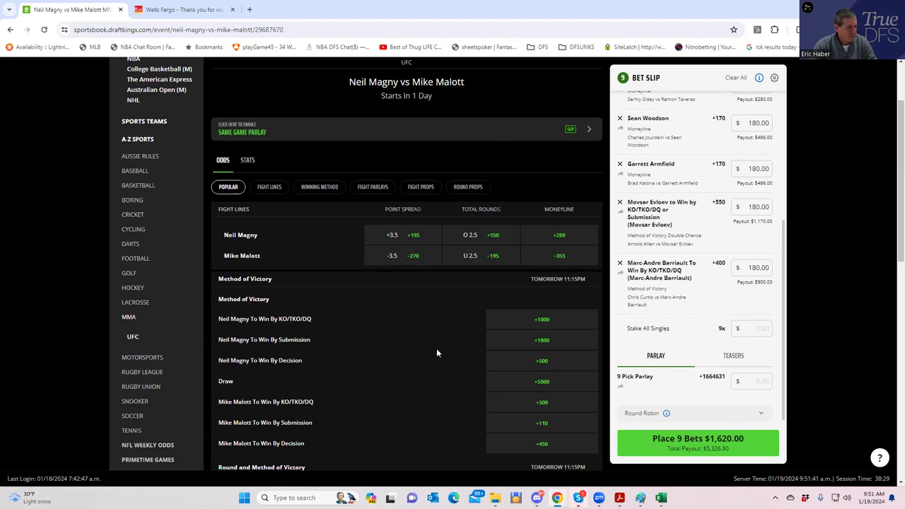
{"action": "scroll", "coordinate": [441, 367], "scroll_direction": "down", "scroll_amount": 3}
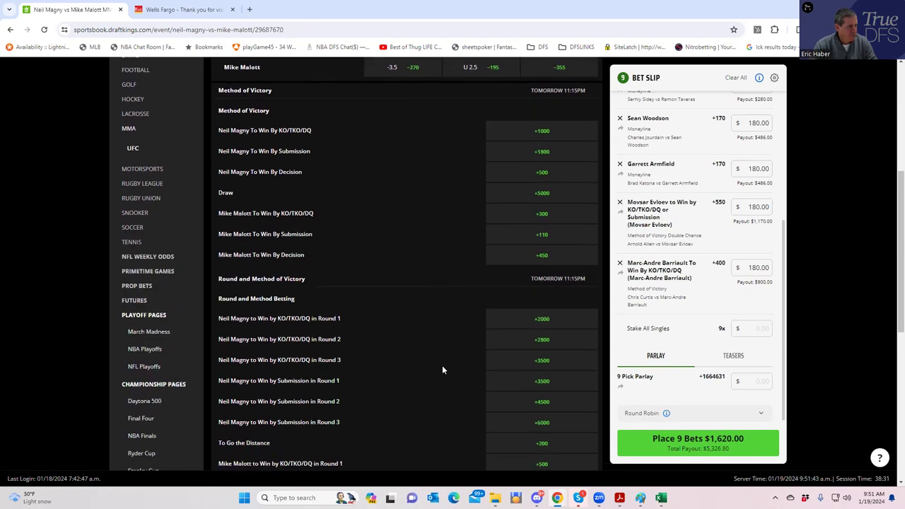
{"action": "scroll", "coordinate": [443, 362], "scroll_direction": "down", "scroll_amount": 3}
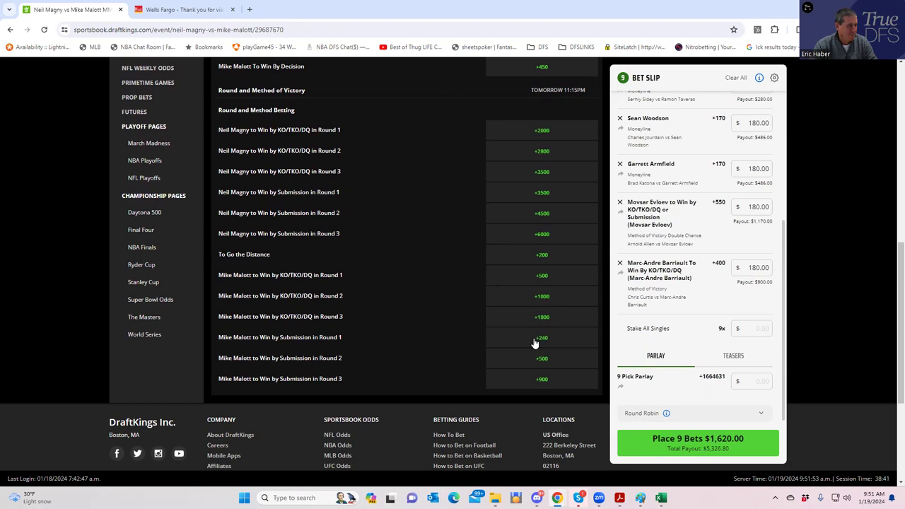
{"action": "scroll", "coordinate": [535, 343], "scroll_direction": "up", "scroll_amount": 5}
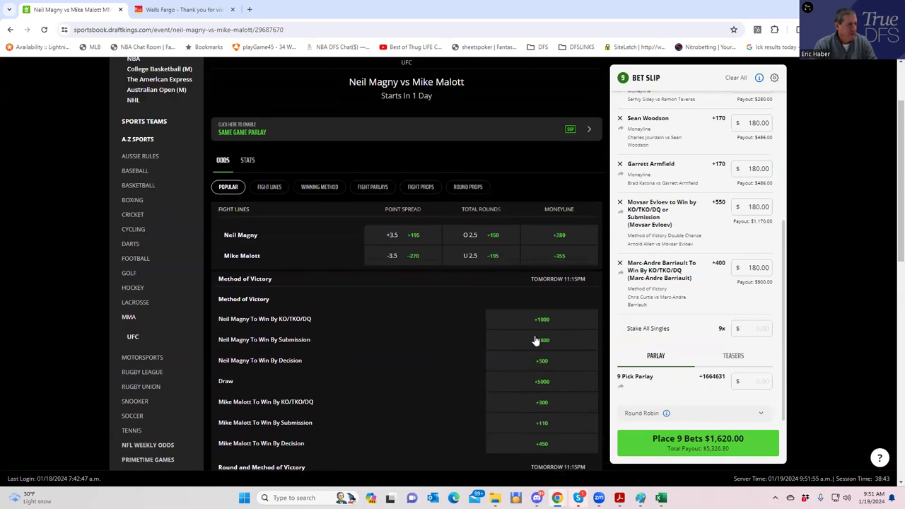
{"action": "left_click", "coordinate": [461, 188]}
{"action": "scroll", "coordinate": [463, 334], "scroll_direction": "down", "scroll_amount": 3}
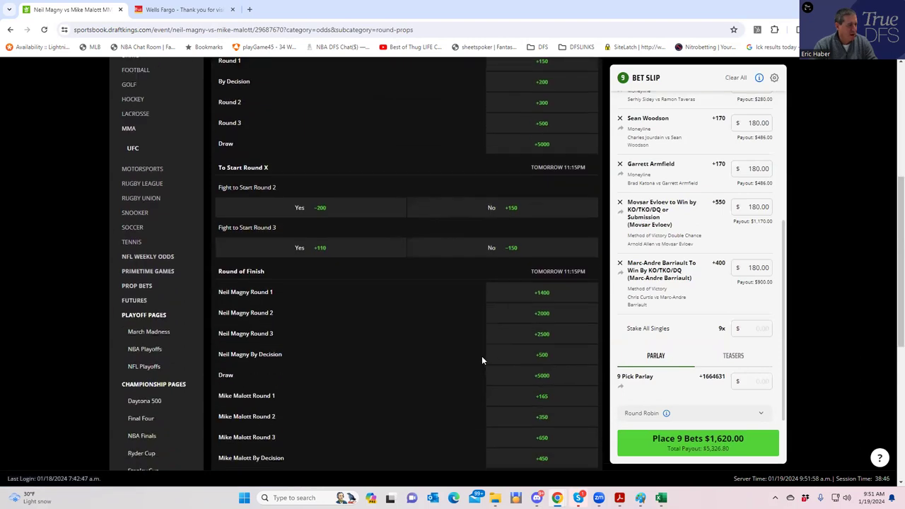
- Add Mike Malott Round 1 to the bet slip with a $180 wager, and clear that wager again
{"action": "left_click", "coordinate": [546, 400]}
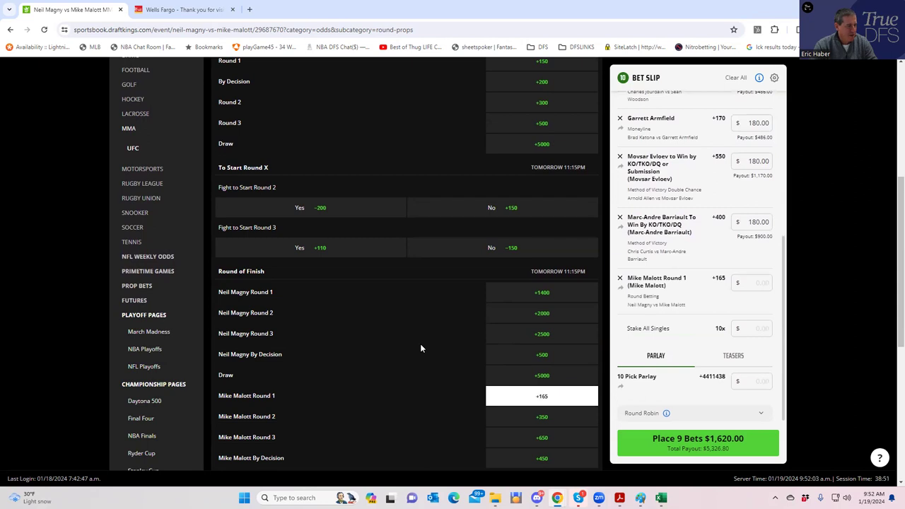
{"action": "left_click", "coordinate": [752, 282]}
{"action": "type", "text": "180"}
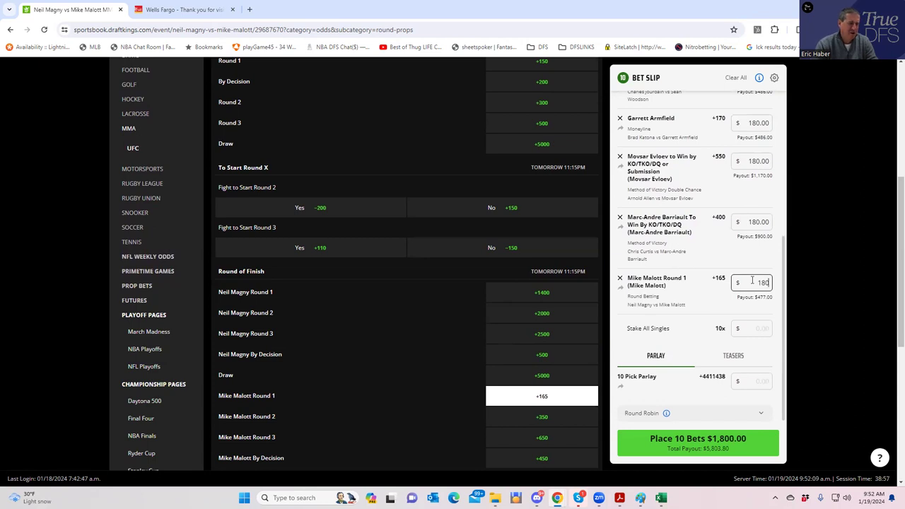
{"action": "left_click_drag", "start_coordinate": [752, 282], "coordinate": [785, 286]}
{"action": "key", "text": "BackSpace"}
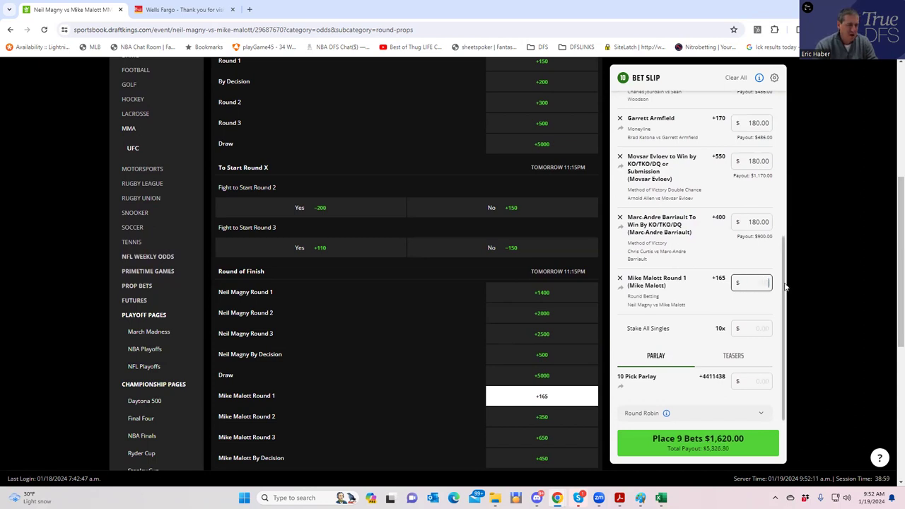
- Replace the Mike Malott Round 1 pick on the bet slip with Mike Malott Round 2 and set its wager to $180
{"action": "left_click", "coordinate": [542, 417]}
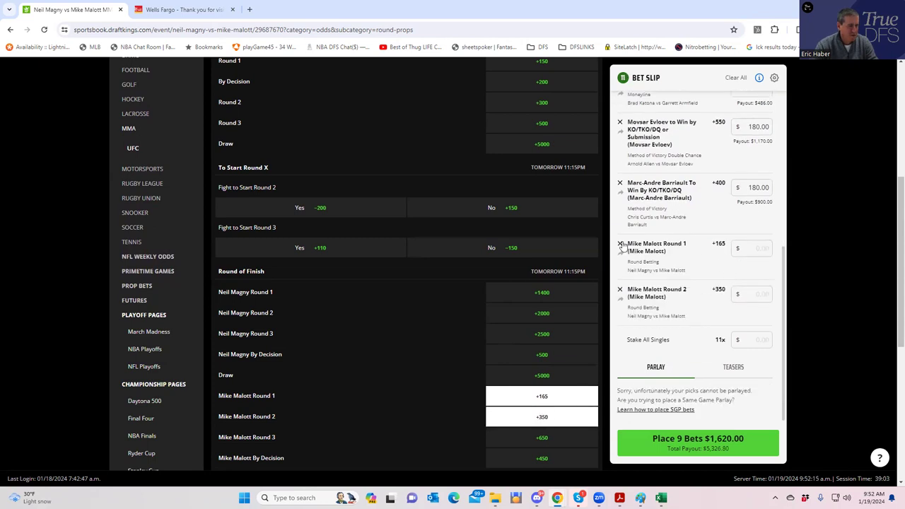
{"action": "left_click", "coordinate": [761, 282]}
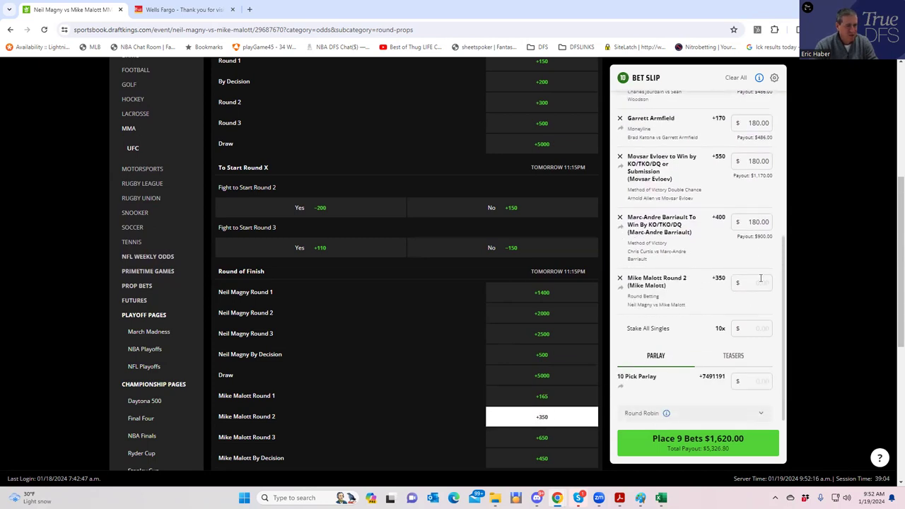
{"action": "type", "text": "180"}
{"action": "left_click", "coordinate": [721, 304]}
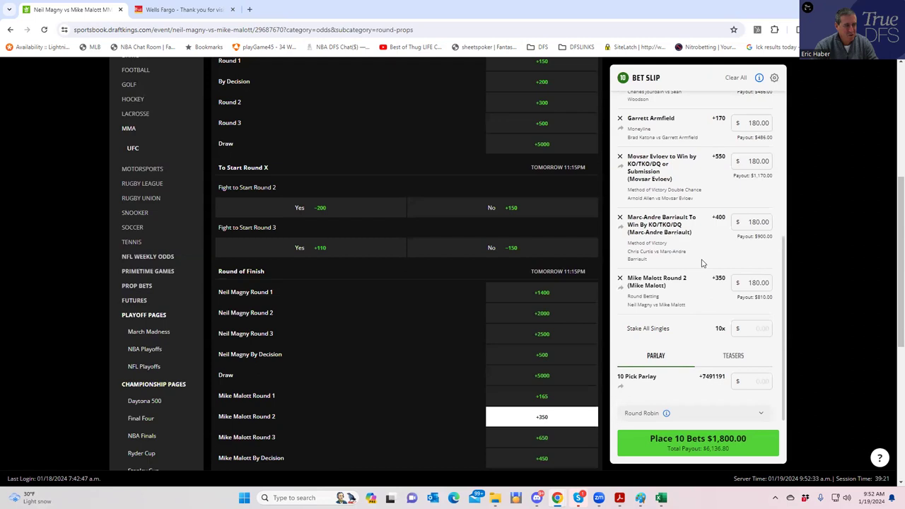
- Review the single bets and their wagers on the bet slip
{"action": "scroll", "coordinate": [784, 234], "scroll_direction": "up", "scroll_amount": 3}
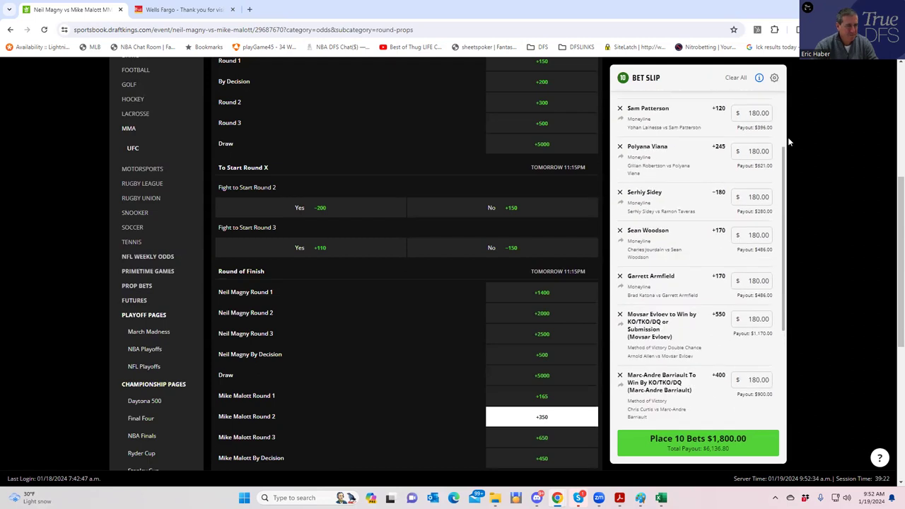
{"action": "left_click_drag", "start_coordinate": [778, 95], "coordinate": [769, 300]}
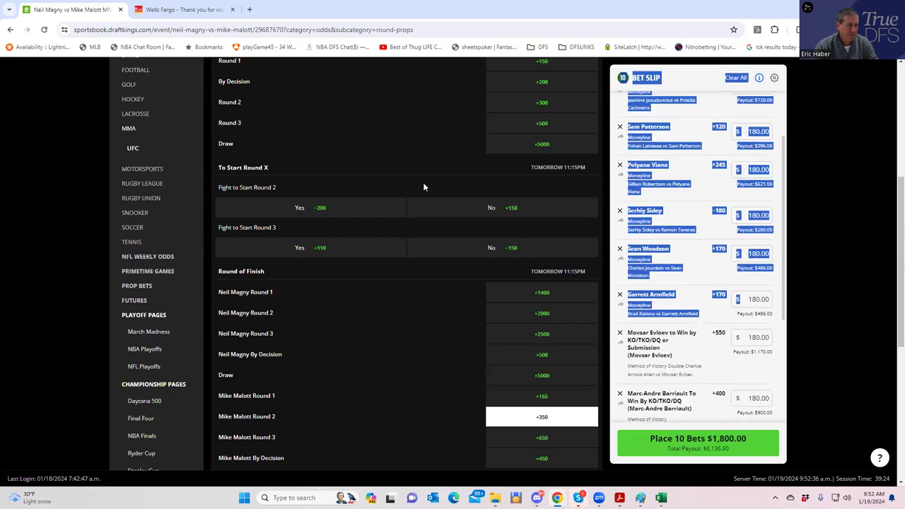
{"action": "left_click", "coordinate": [502, 184]}
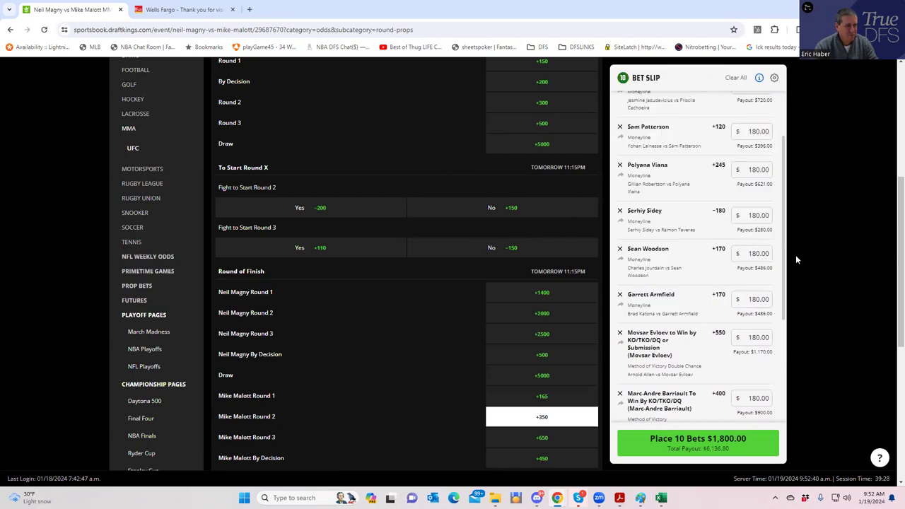
{"action": "scroll", "coordinate": [783, 275], "scroll_direction": "down", "scroll_amount": 1}
{"action": "left_click_drag", "start_coordinate": [783, 276], "coordinate": [713, 183]}
{"action": "left_click", "coordinate": [398, 157]}
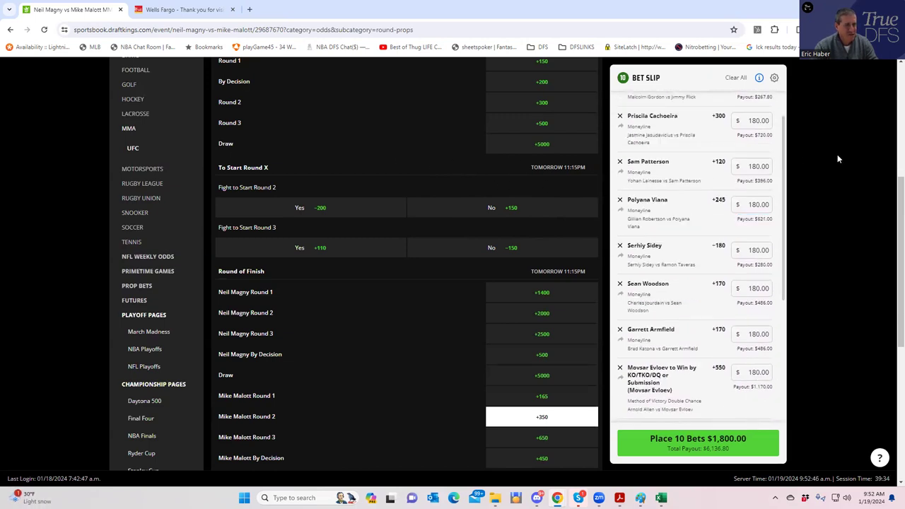
- Browse the upcoming UFC fights and open the Raquel Pennington vs Mayra Bueno Silva fight page
{"action": "scroll", "coordinate": [889, 248], "scroll_direction": "up", "scroll_amount": 4}
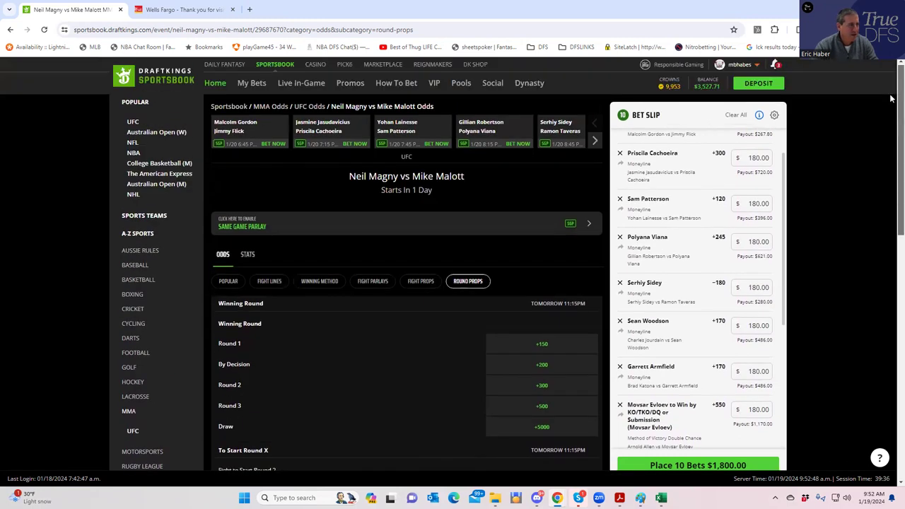
{"action": "left_click", "coordinate": [594, 142]}
{"action": "left_click", "coordinate": [594, 141]}
{"action": "left_click", "coordinate": [594, 142]}
{"action": "left_click", "coordinate": [594, 142]}
{"action": "left_click", "coordinate": [594, 142]}
{"action": "left_click", "coordinate": [594, 141]}
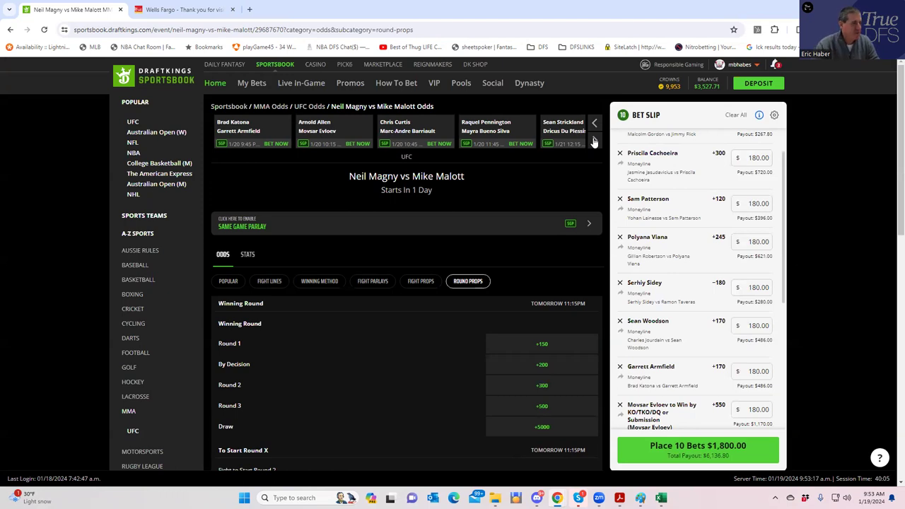
{"action": "left_click", "coordinate": [482, 130]}
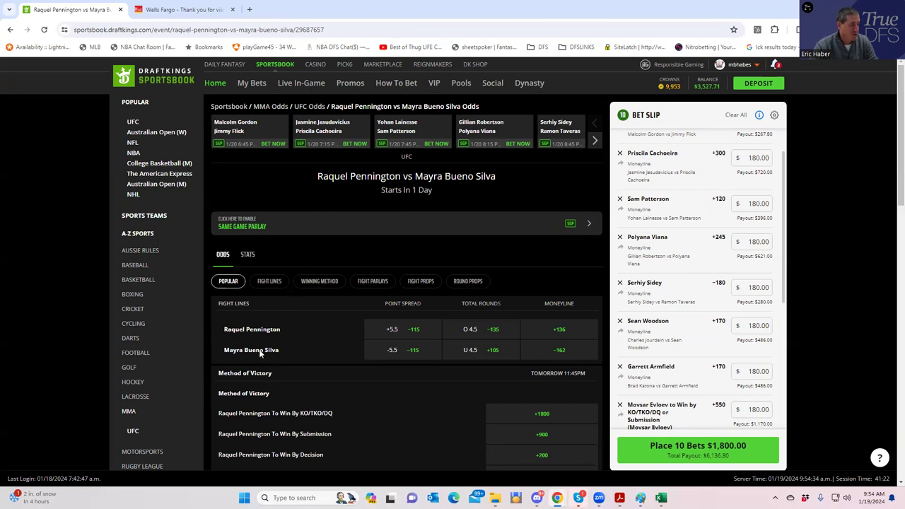
- Add Mayra Bueno Silva To Win By Decision from the method of victory odds to the bet slip with a $180 wager
{"action": "scroll", "coordinate": [307, 345], "scroll_direction": "down", "scroll_amount": 1}
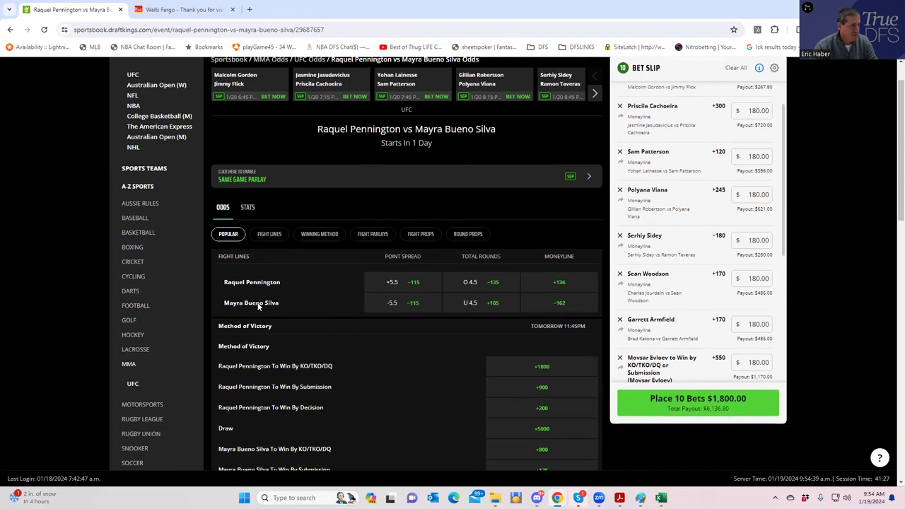
{"action": "scroll", "coordinate": [356, 389], "scroll_direction": "down", "scroll_amount": 3}
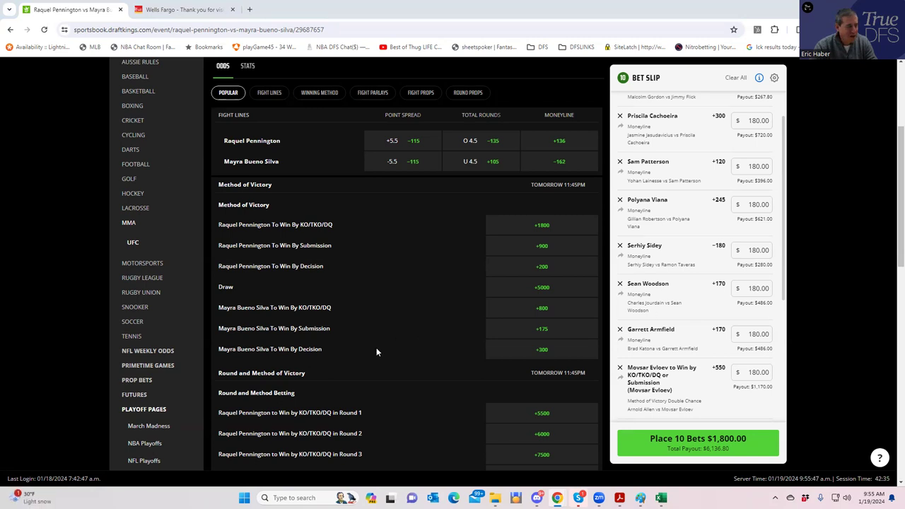
{"action": "left_click", "coordinate": [541, 353]}
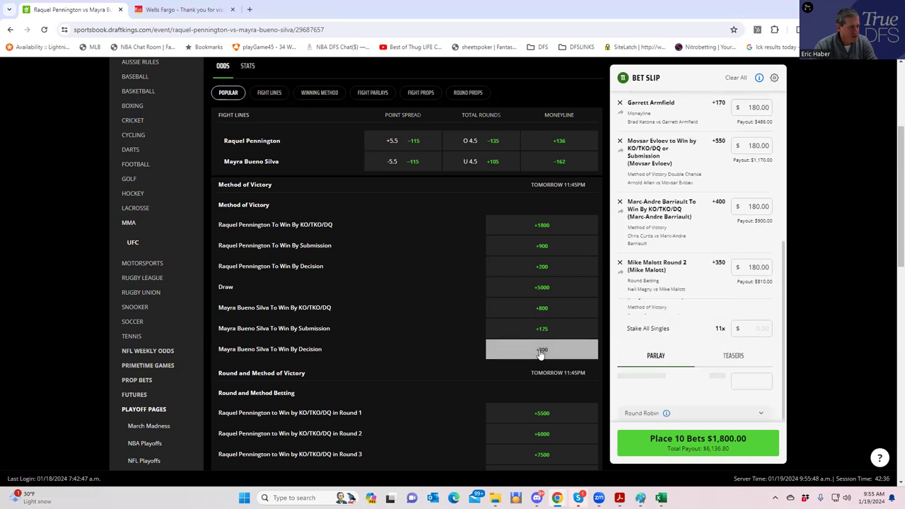
{"action": "left_click", "coordinate": [751, 267]}
{"action": "type", "text": "180"}
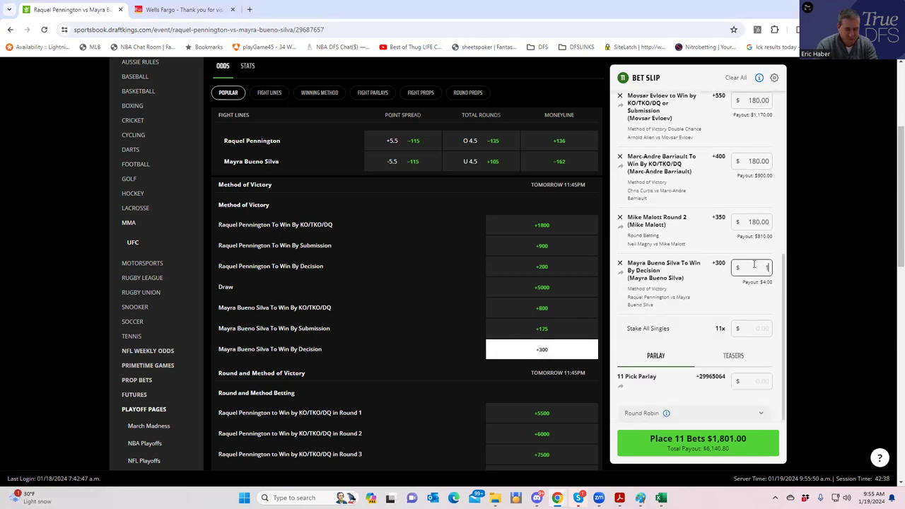
{"action": "left_click", "coordinate": [734, 305]}
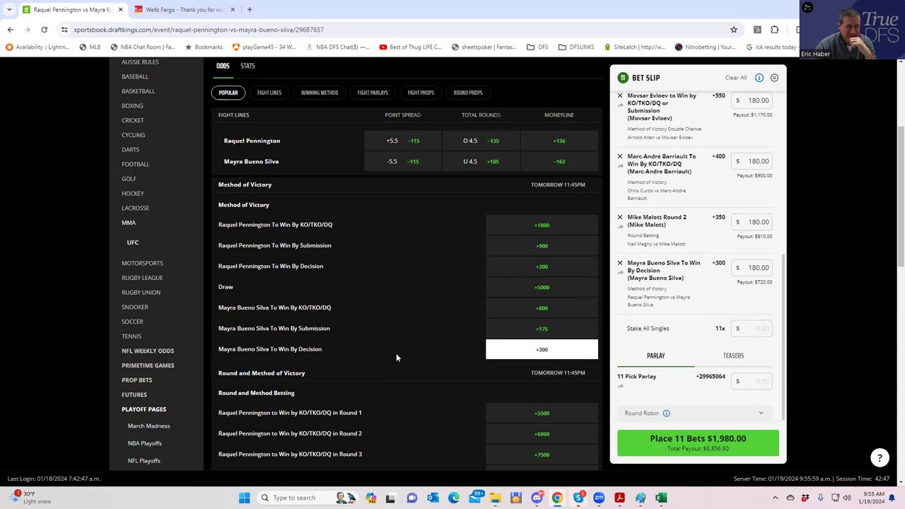
- Look through the round and method betting odds for Raquel Pennington and Mayra Bueno Silva
{"action": "scroll", "coordinate": [396, 357], "scroll_direction": "down", "scroll_amount": 2}
{"action": "scroll", "coordinate": [396, 368], "scroll_direction": "down", "scroll_amount": 2}
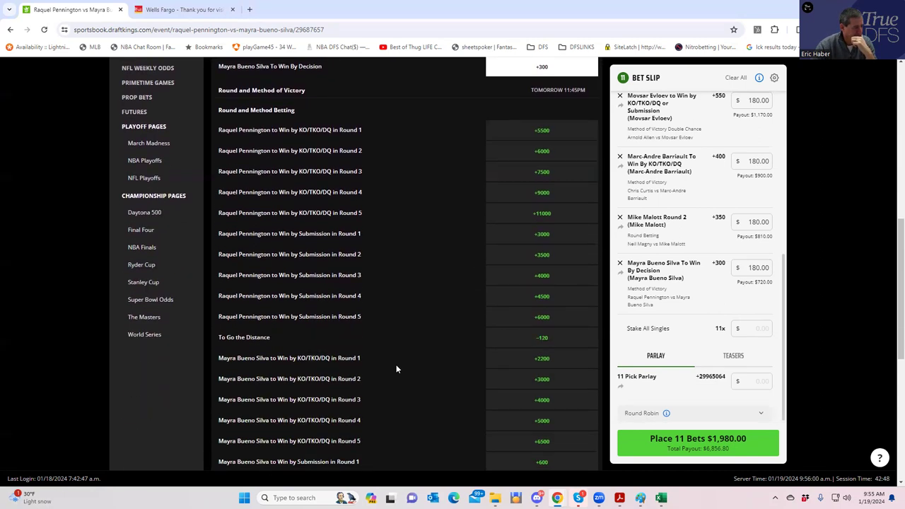
{"action": "scroll", "coordinate": [375, 369], "scroll_direction": "down", "scroll_amount": 1}
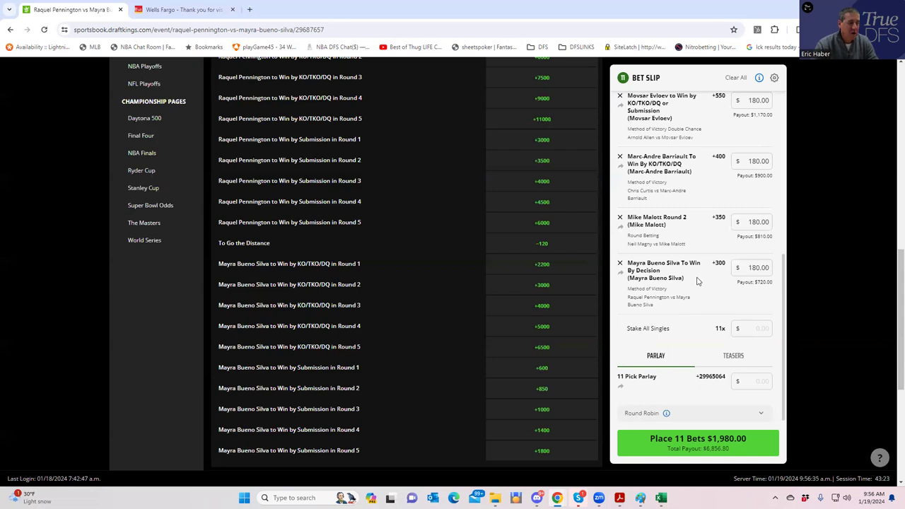
- Review every single bet and its wager on the bet slip, from Malcolm Gordon through Mayra Bueno Silva
{"action": "scroll", "coordinate": [719, 302], "scroll_direction": "up", "scroll_amount": 2}
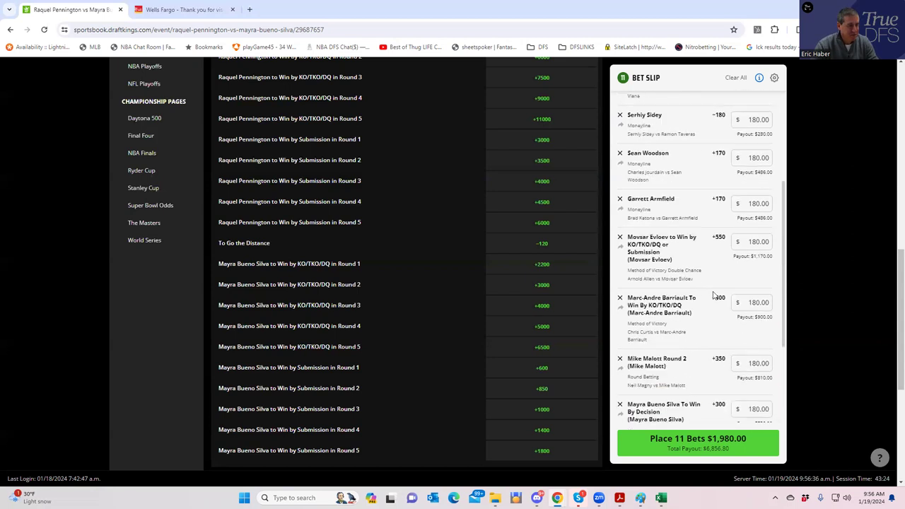
{"action": "scroll", "coordinate": [891, 283], "scroll_direction": "up", "scroll_amount": 8}
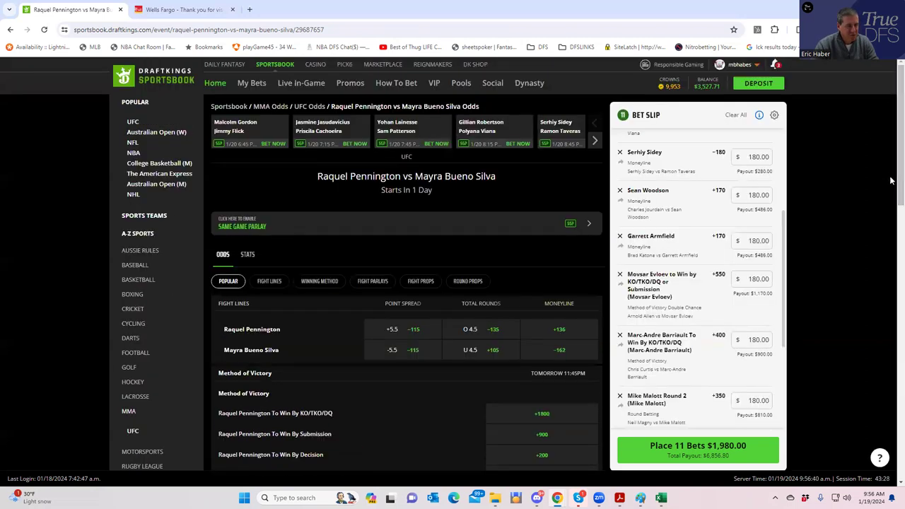
{"action": "scroll", "coordinate": [787, 304], "scroll_direction": "up", "scroll_amount": 1}
{"action": "scroll", "coordinate": [789, 283], "scroll_direction": "up", "scroll_amount": 4}
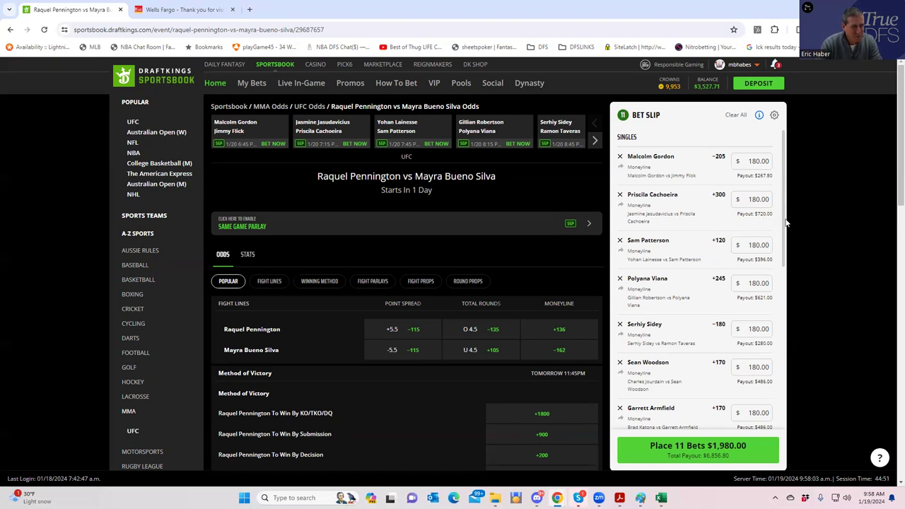
{"action": "left_click_drag", "start_coordinate": [787, 222], "coordinate": [799, 178]}
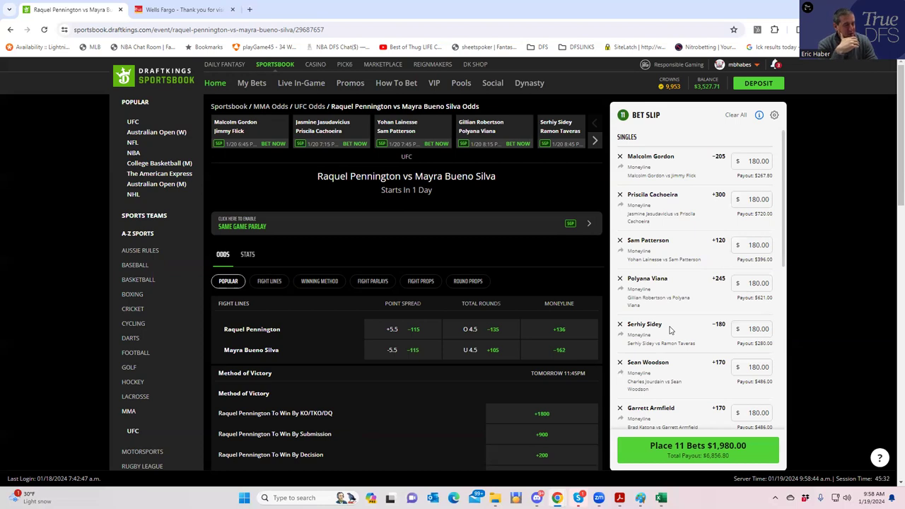
{"action": "scroll", "coordinate": [675, 377], "scroll_direction": "down", "scroll_amount": 1}
{"action": "scroll", "coordinate": [674, 376], "scroll_direction": "down", "scroll_amount": 1}
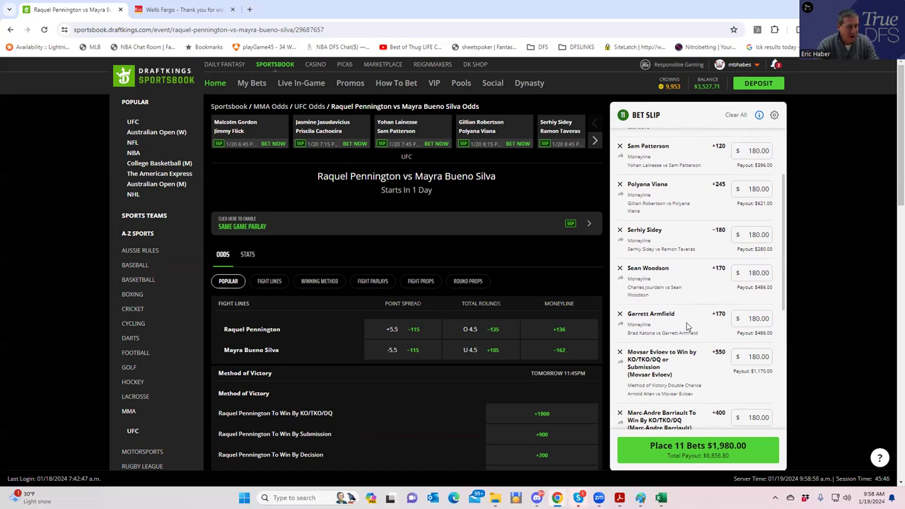
{"action": "scroll", "coordinate": [689, 324], "scroll_direction": "down", "scroll_amount": 1}
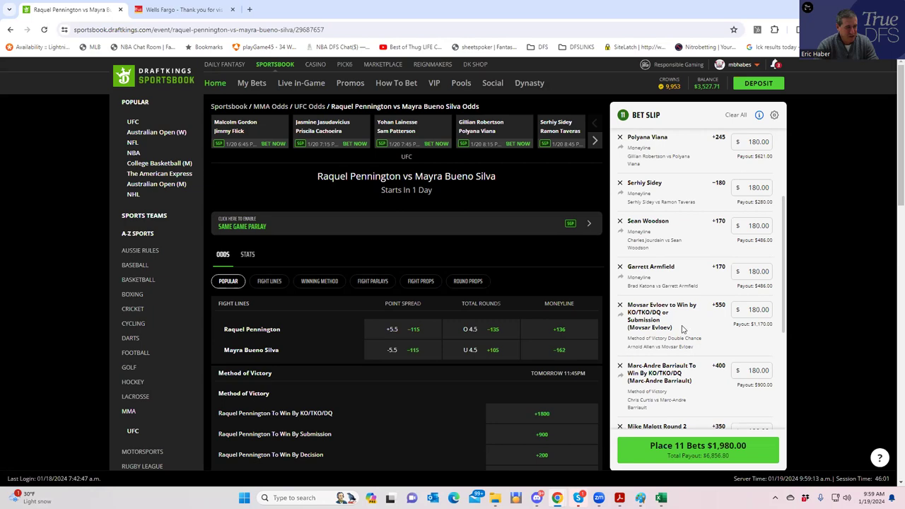
{"action": "scroll", "coordinate": [678, 375], "scroll_direction": "down", "scroll_amount": 2}
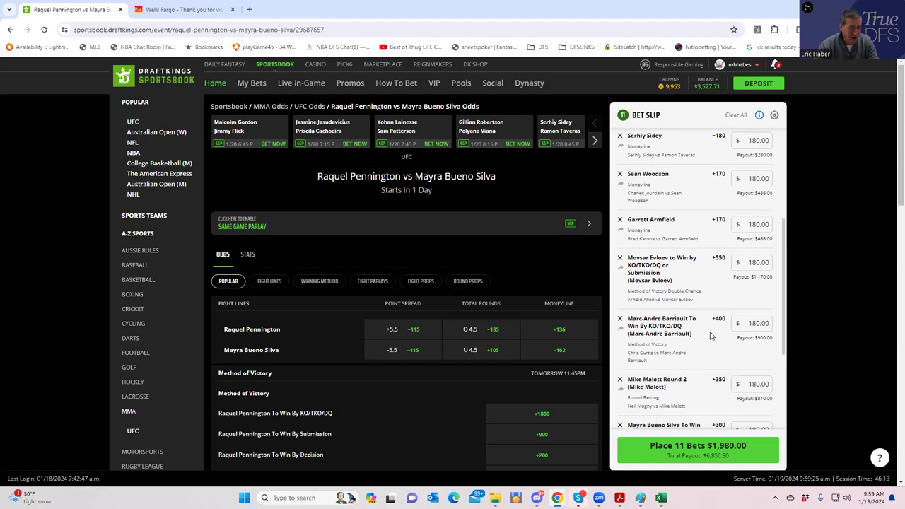
{"action": "scroll", "coordinate": [714, 333], "scroll_direction": "down", "scroll_amount": 2}
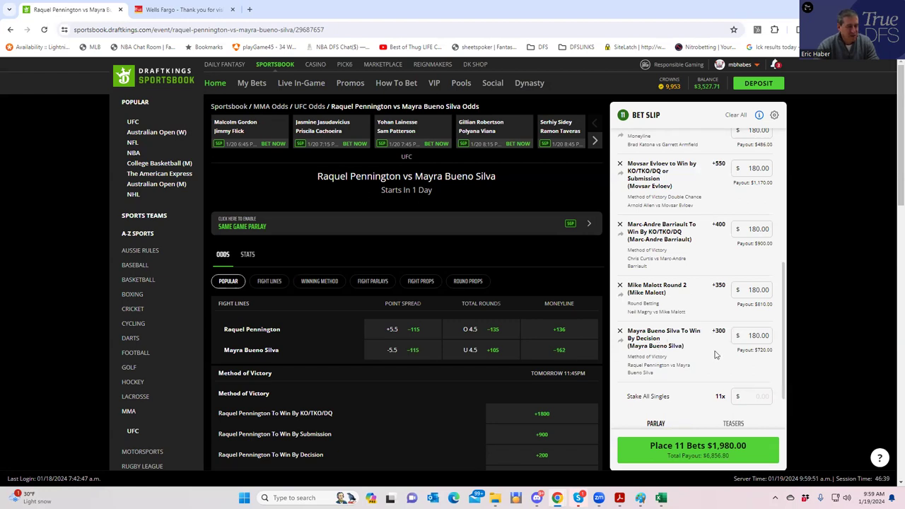
{"action": "scroll", "coordinate": [716, 352], "scroll_direction": "down", "scroll_amount": 1}
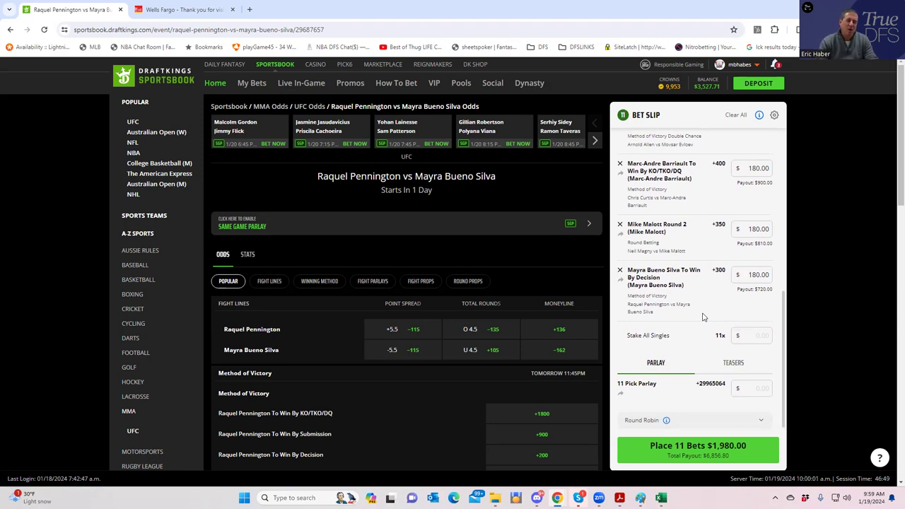
{"action": "left_click_drag", "start_coordinate": [782, 316], "coordinate": [704, 196]}
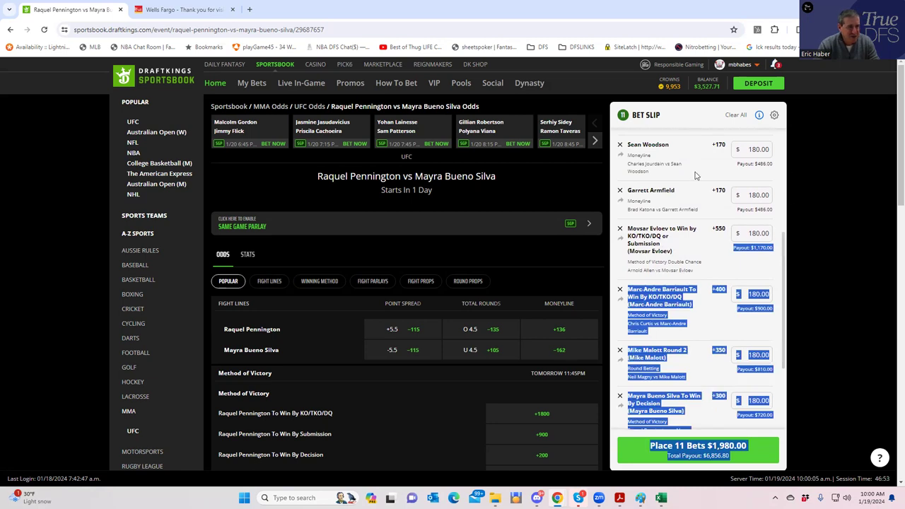
{"action": "left_click", "coordinate": [698, 177]}
{"action": "left_click_drag", "start_coordinate": [781, 276], "coordinate": [787, 163]}
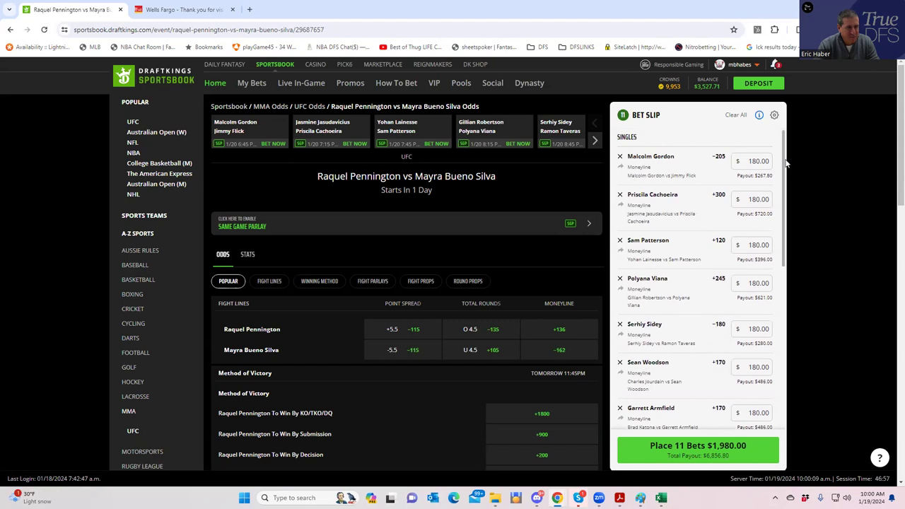
{"action": "left_click_drag", "start_coordinate": [786, 162], "coordinate": [776, 336]}
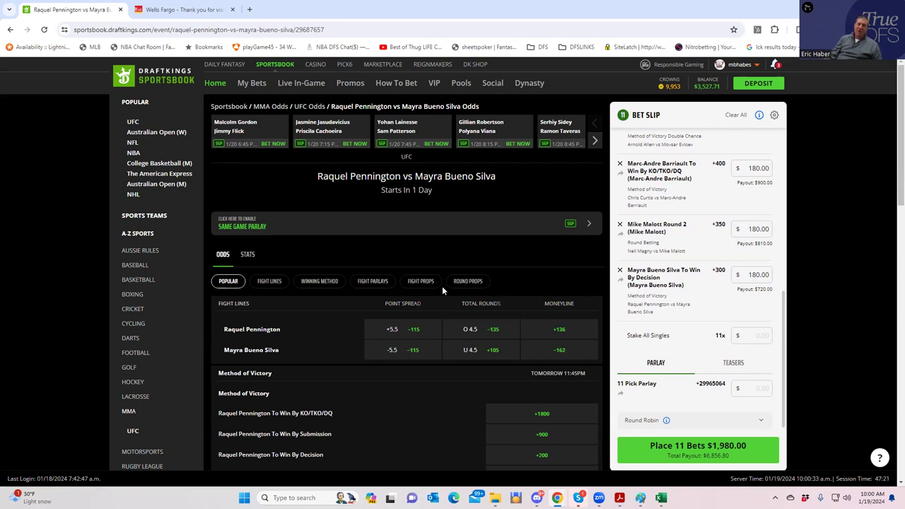
- Browse the upcoming UFC fights and open the Sean Strickland vs Dricus Du Plessis fight page
{"action": "left_click", "coordinate": [595, 141]}
{"action": "left_click", "coordinate": [595, 141]}
{"action": "left_click", "coordinate": [595, 141]}
{"action": "left_click", "coordinate": [594, 142]}
{"action": "left_click", "coordinate": [595, 142]}
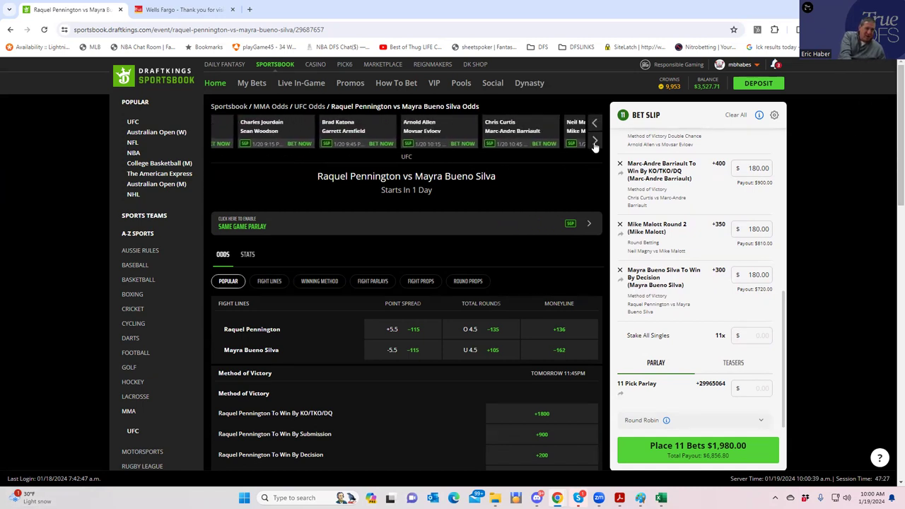
{"action": "left_click", "coordinate": [595, 142]}
{"action": "left_click", "coordinate": [594, 142]}
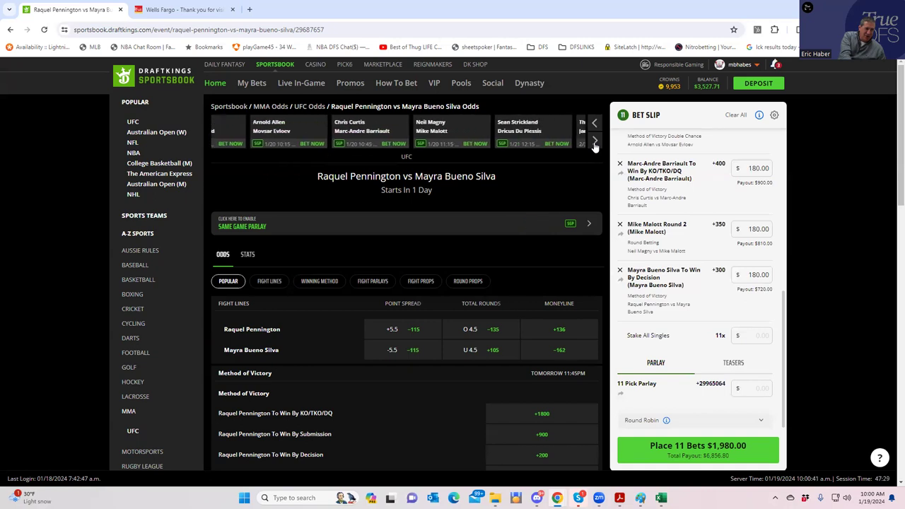
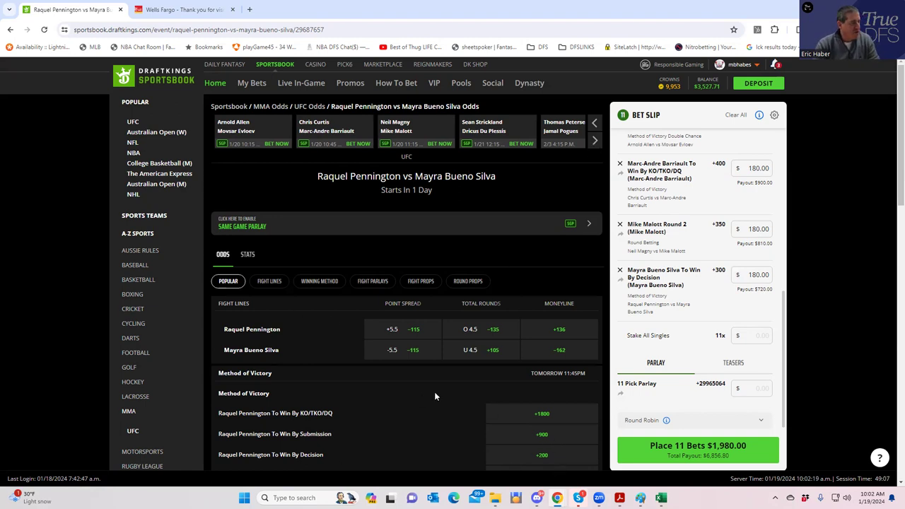
{"action": "left_click", "coordinate": [484, 127]}
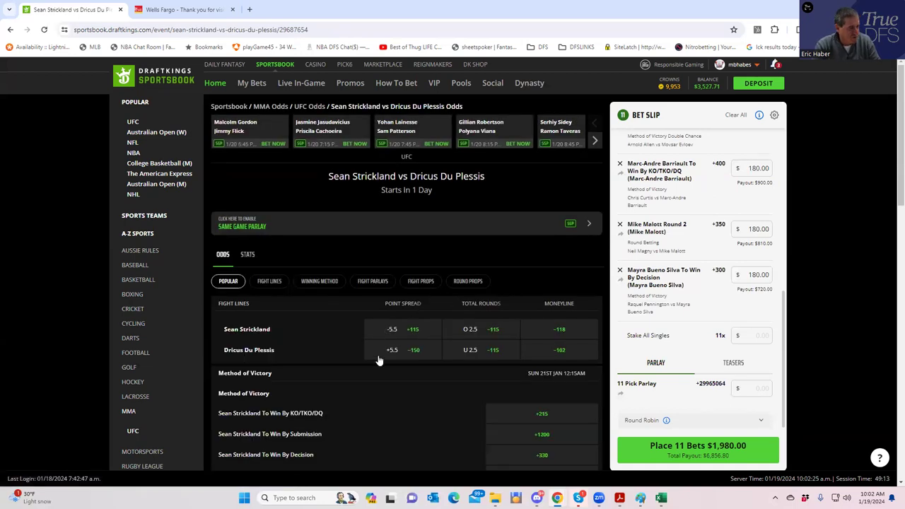
- Examine the moneyline, method of victory, and round and method betting odds for Sean Strickland and Dricus Du Plessis
{"action": "scroll", "coordinate": [380, 364], "scroll_direction": "down", "scroll_amount": 2}
{"action": "scroll", "coordinate": [381, 365], "scroll_direction": "down", "scroll_amount": 1}
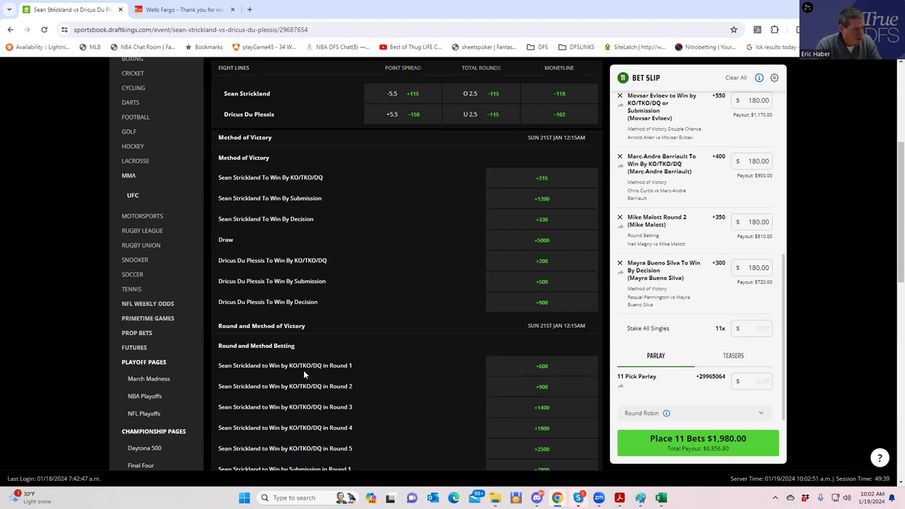
{"action": "scroll", "coordinate": [381, 376], "scroll_direction": "down", "scroll_amount": 2}
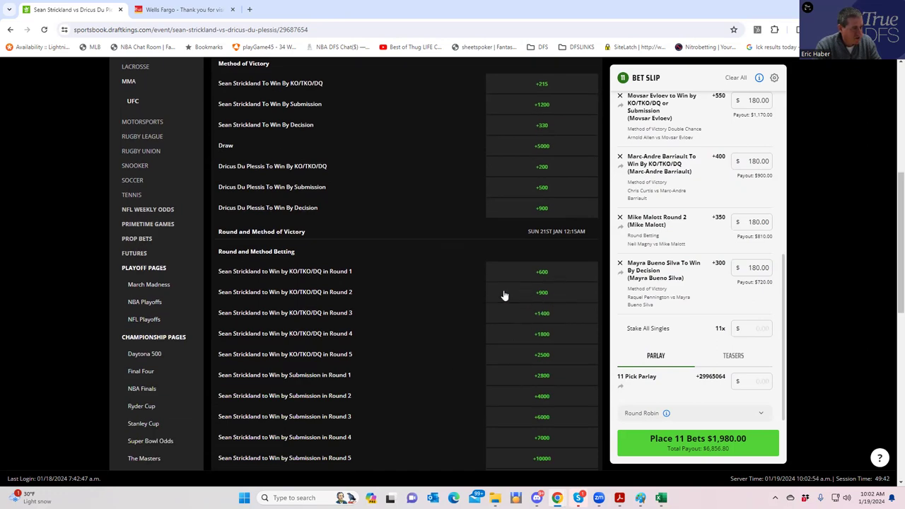
{"action": "scroll", "coordinate": [504, 296], "scroll_direction": "up", "scroll_amount": 3}
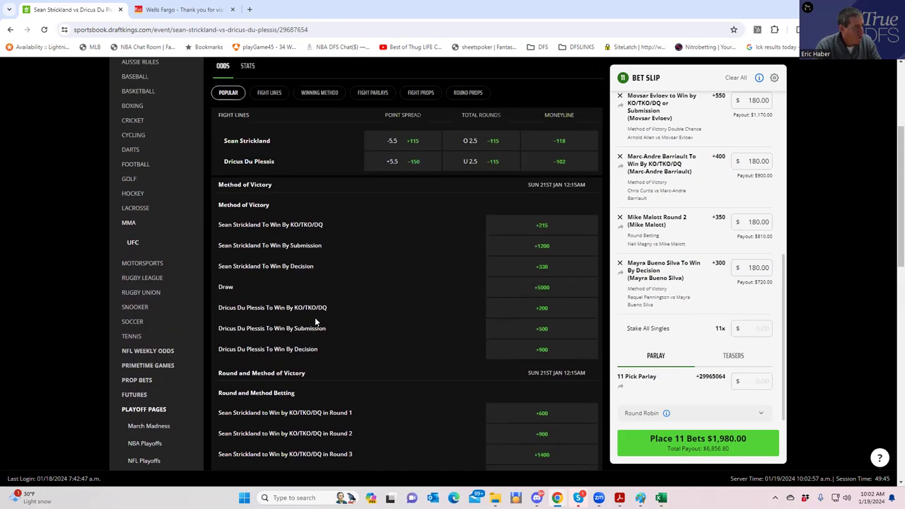
{"action": "scroll", "coordinate": [306, 311], "scroll_direction": "up", "scroll_amount": 3}
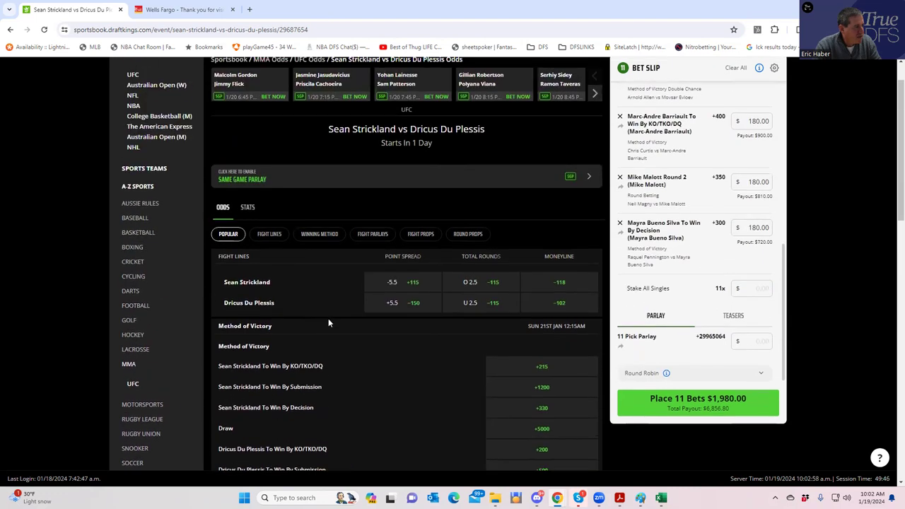
{"action": "scroll", "coordinate": [400, 384], "scroll_direction": "down", "scroll_amount": 4}
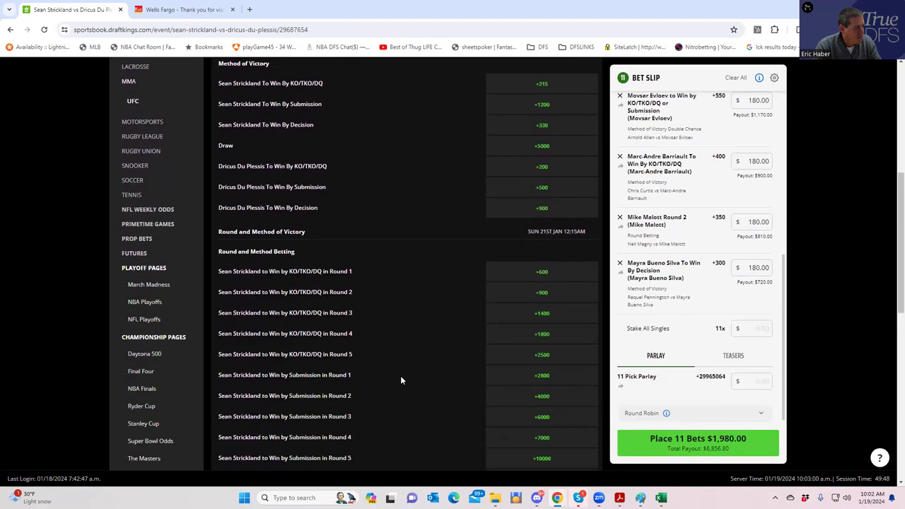
{"action": "scroll", "coordinate": [401, 375], "scroll_direction": "down", "scroll_amount": 3}
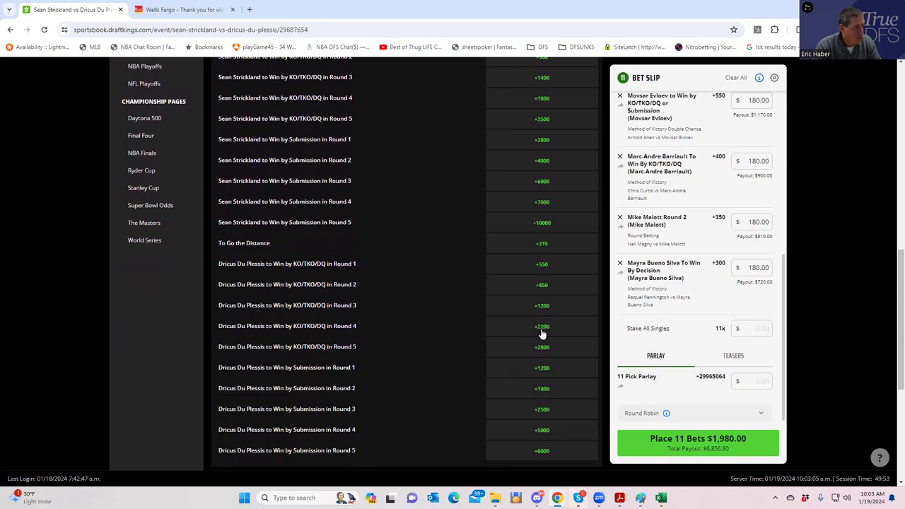
{"action": "scroll", "coordinate": [541, 330], "scroll_direction": "down", "scroll_amount": 2}
{"action": "scroll", "coordinate": [541, 327], "scroll_direction": "up", "scroll_amount": 6}
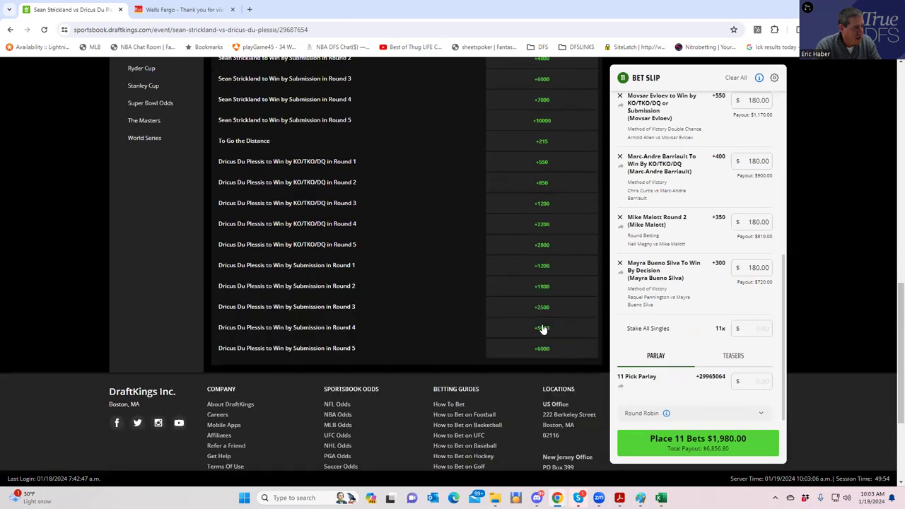
- Open the round props for the Sean Strickland vs Dricus Du Plessis fight and dismiss the time reminder
{"action": "scroll", "coordinate": [542, 293], "scroll_direction": "up", "scroll_amount": 5}
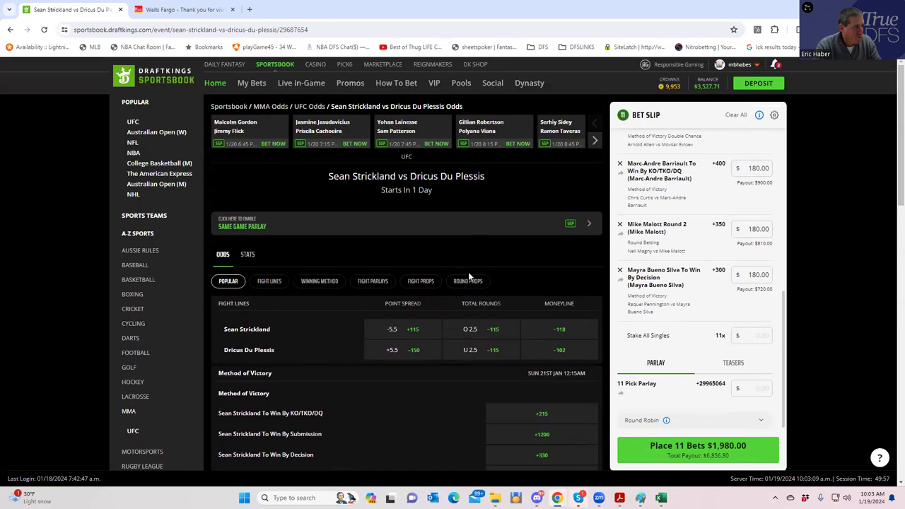
{"action": "left_click", "coordinate": [468, 281]}
{"action": "scroll", "coordinate": [478, 381], "scroll_direction": "down", "scroll_amount": 6}
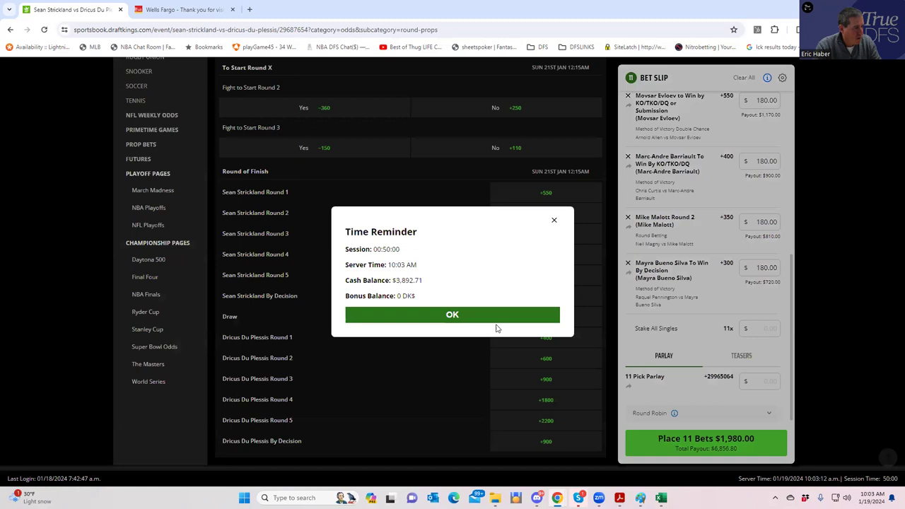
{"action": "left_click", "coordinate": [551, 220]}
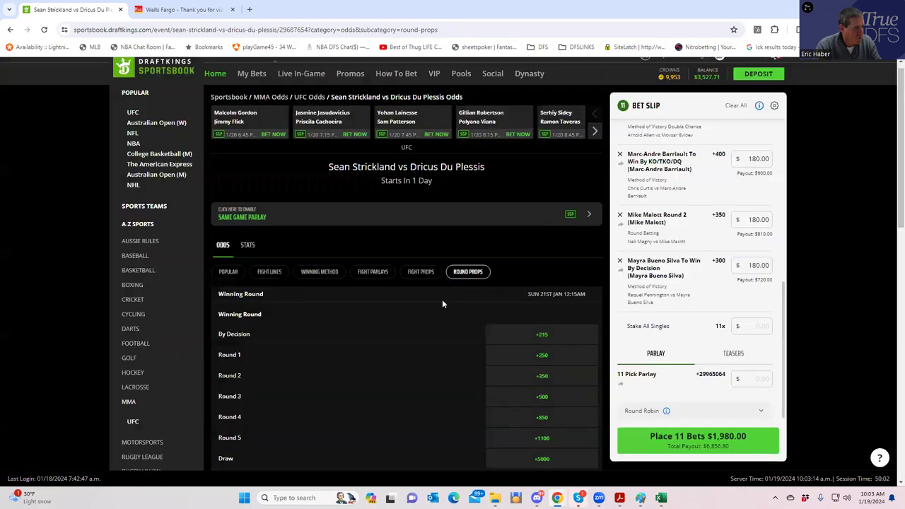
- Compare the winning round and round of finish odds, and add Dricus Du Plessis By Decision to the bet slip
{"action": "scroll", "coordinate": [471, 343], "scroll_direction": "down", "scroll_amount": 1}
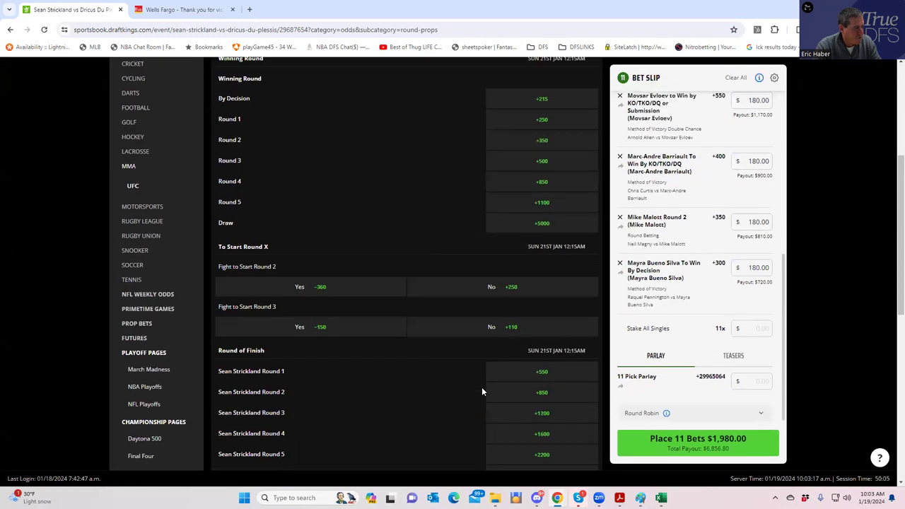
{"action": "scroll", "coordinate": [542, 188], "scroll_direction": "up", "scroll_amount": 2}
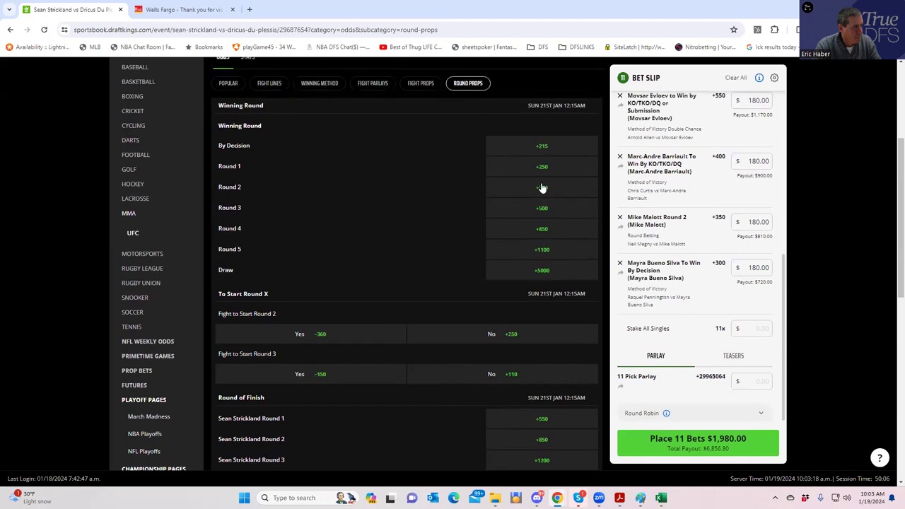
{"action": "scroll", "coordinate": [534, 244], "scroll_direction": "down", "scroll_amount": 7}
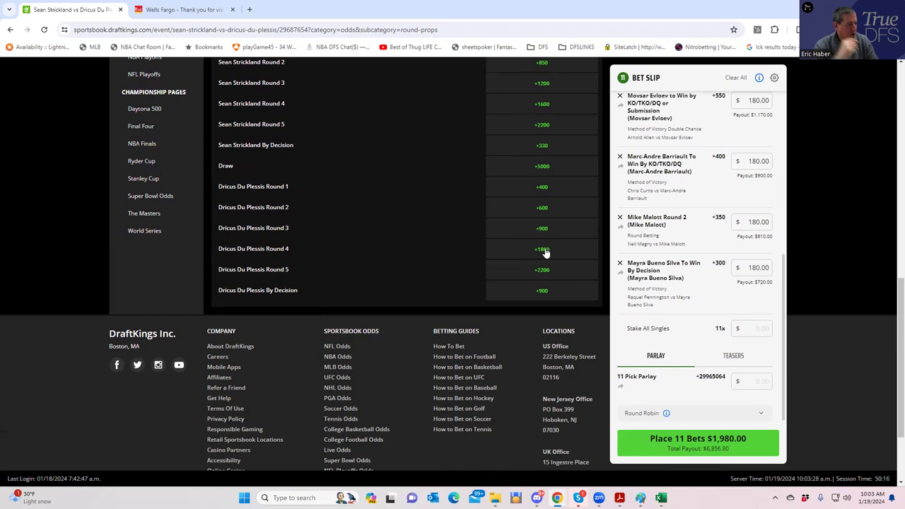
{"action": "left_click", "coordinate": [541, 293]}
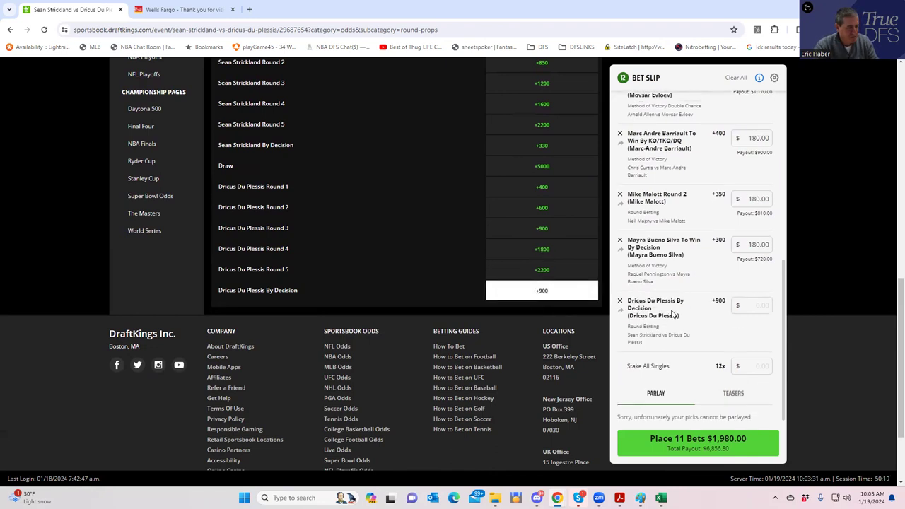
- Check the existing singles on the bet slip and set the Dricus Du Plessis By Decision wager to $180
{"action": "scroll", "coordinate": [738, 255], "scroll_direction": "up", "scroll_amount": 10}
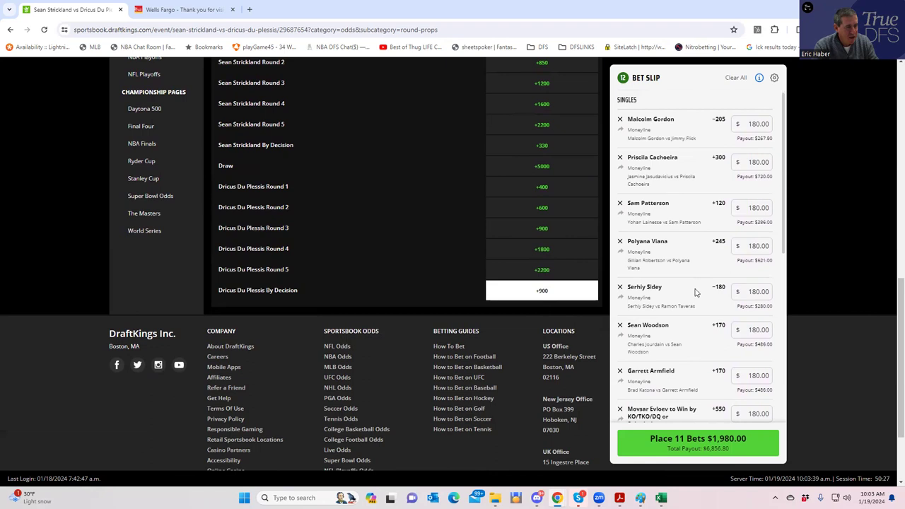
{"action": "scroll", "coordinate": [696, 313], "scroll_direction": "down", "scroll_amount": 1}
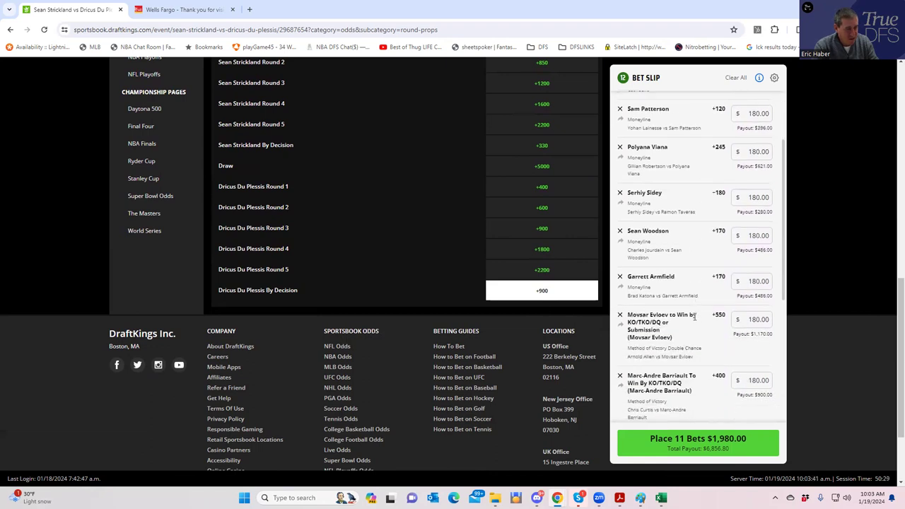
{"action": "scroll", "coordinate": [695, 316], "scroll_direction": "down", "scroll_amount": 3}
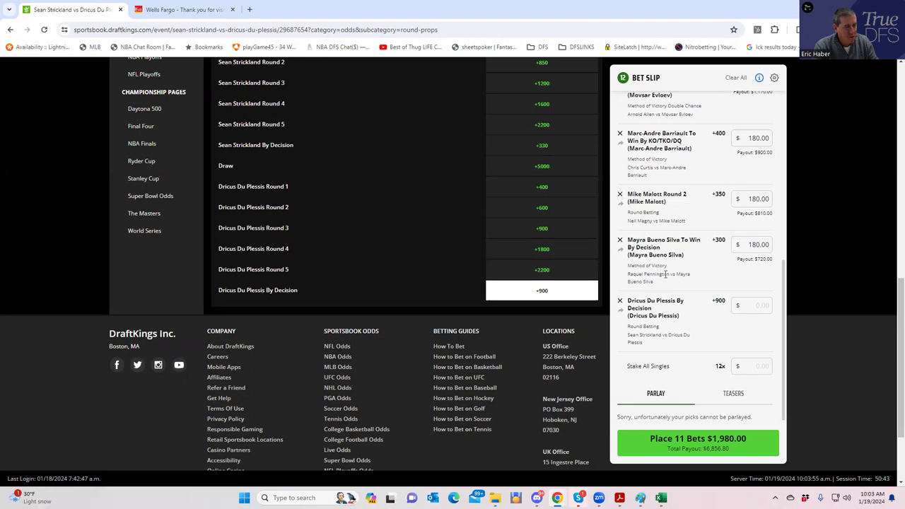
{"action": "left_click", "coordinate": [758, 305]}
{"action": "type", "text": "180"}
{"action": "left_click", "coordinate": [713, 338]}
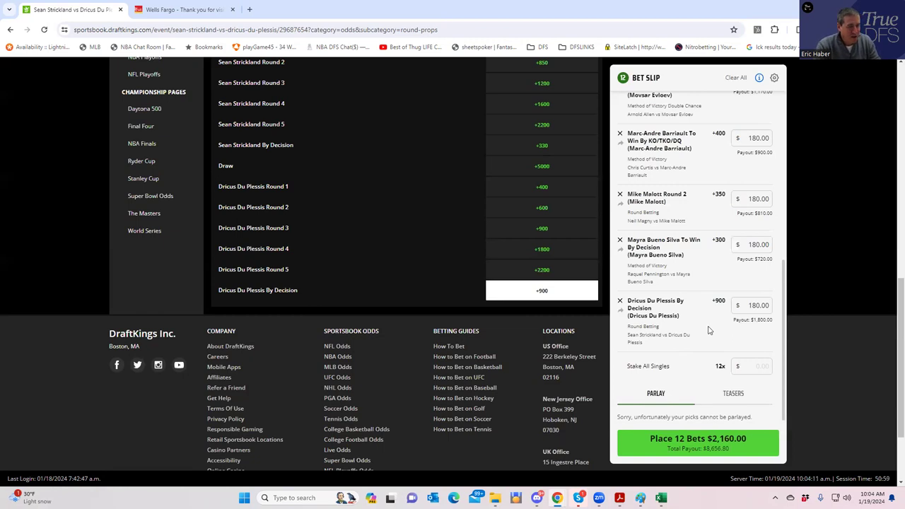
- Set the stake for all singles to $180 and return to the first bet on the slip
{"action": "left_click", "coordinate": [753, 367]}
{"action": "type", "text": "180"}
{"action": "left_click", "coordinate": [686, 363]}
{"action": "left_click_drag", "start_coordinate": [782, 345], "coordinate": [801, 138]}
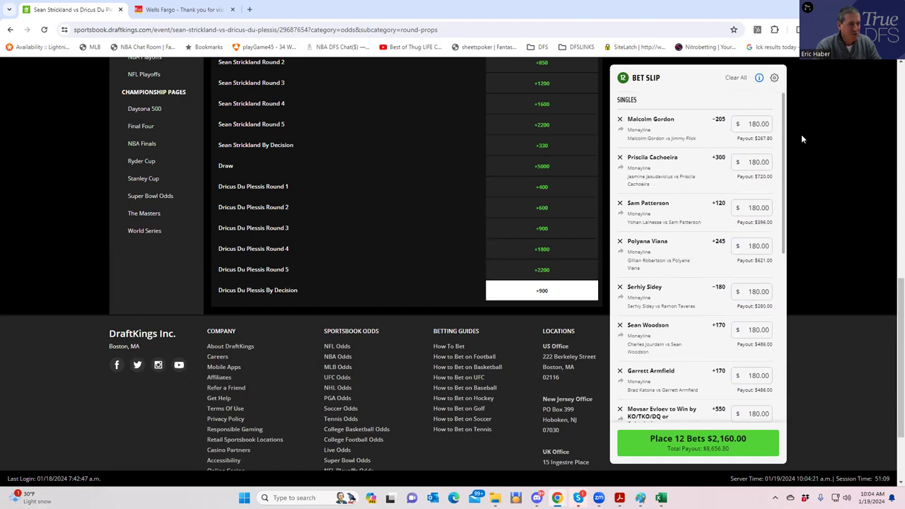